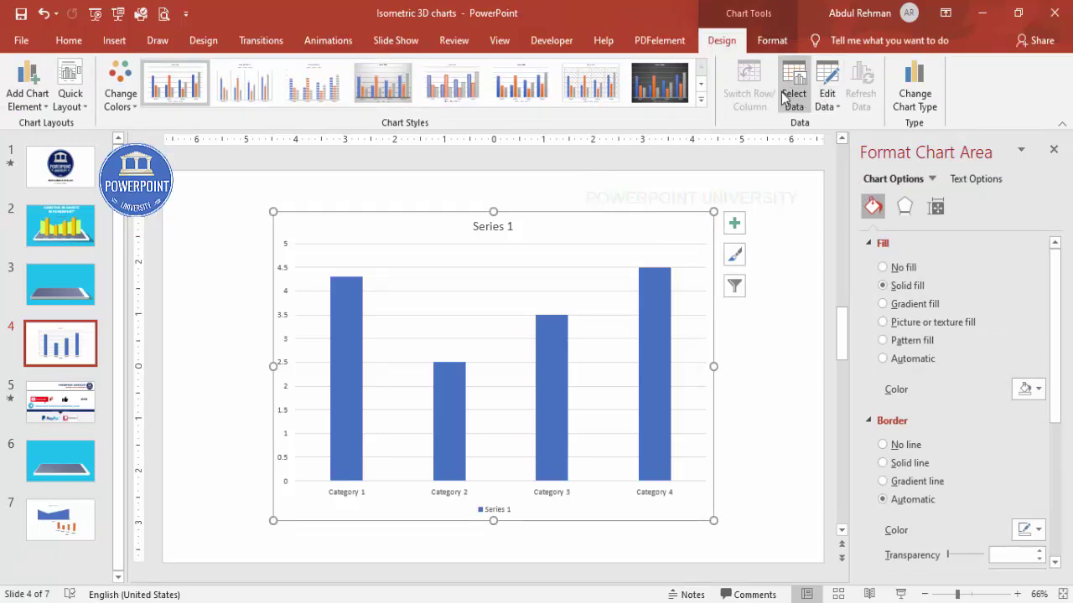
- Open the chart type options for slide 4's Series 1 clustered column chart
click(914, 84)
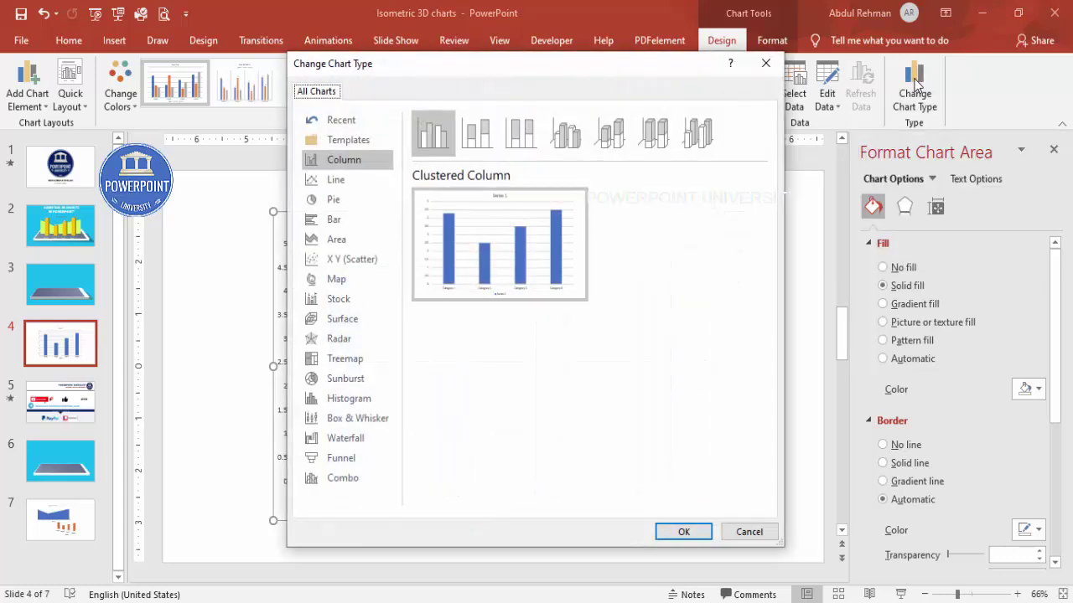
- Convert the chart to the 3-D Clustered Column type
click(578, 141)
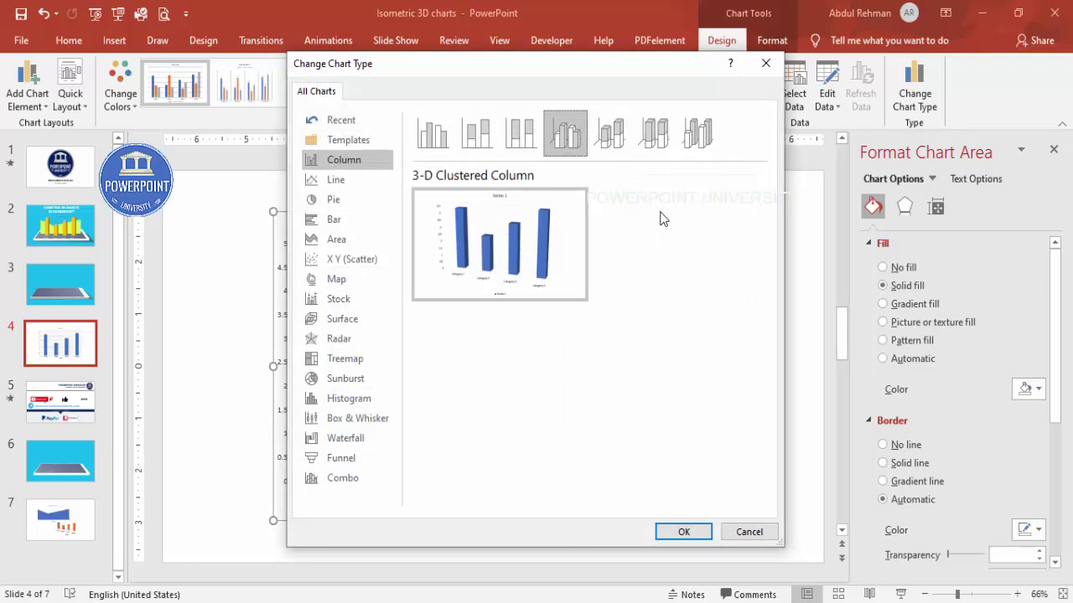
click(684, 532)
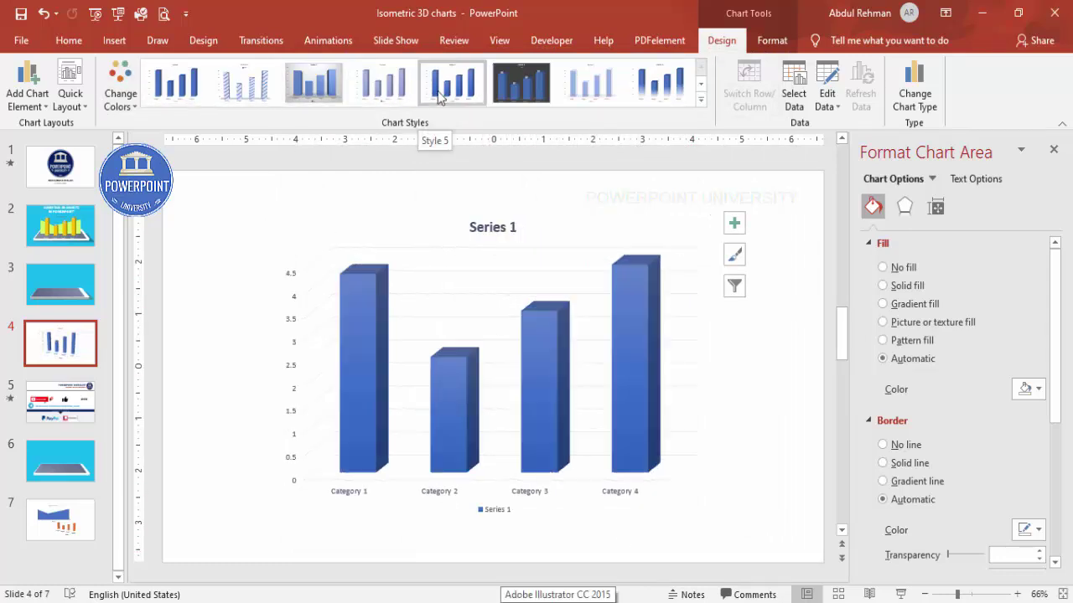
- Apply chart Style 5 and the orange Colorful Palette 3 colours
click(440, 98)
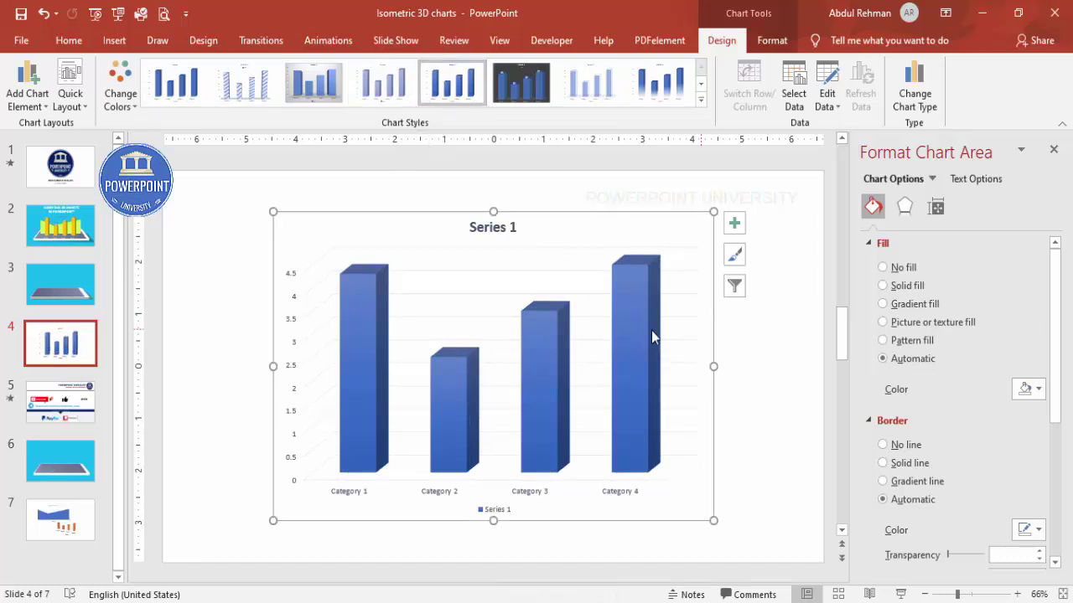
click(120, 88)
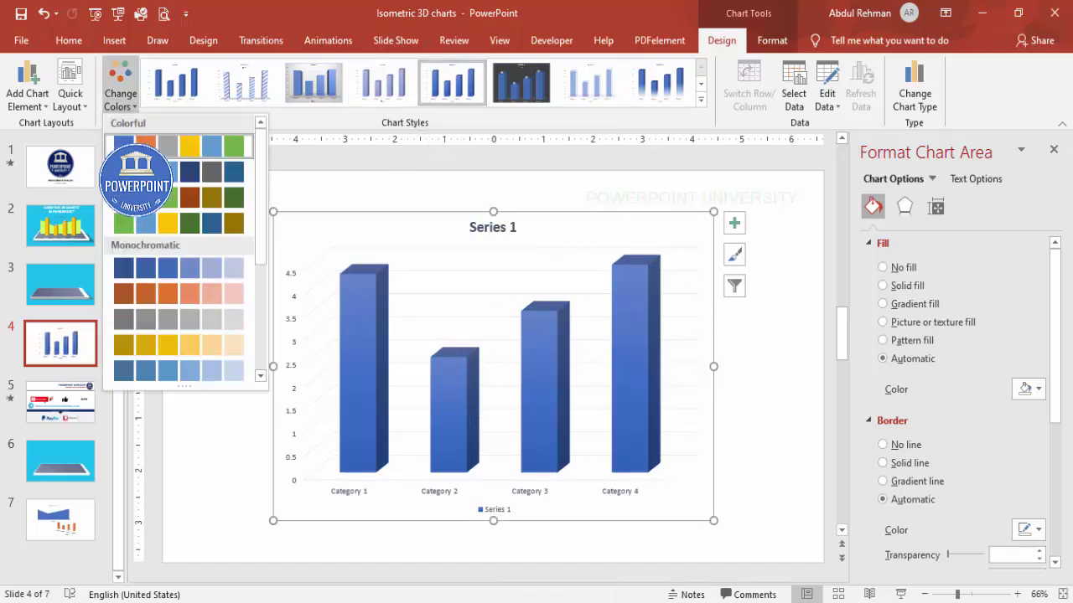
click(166, 210)
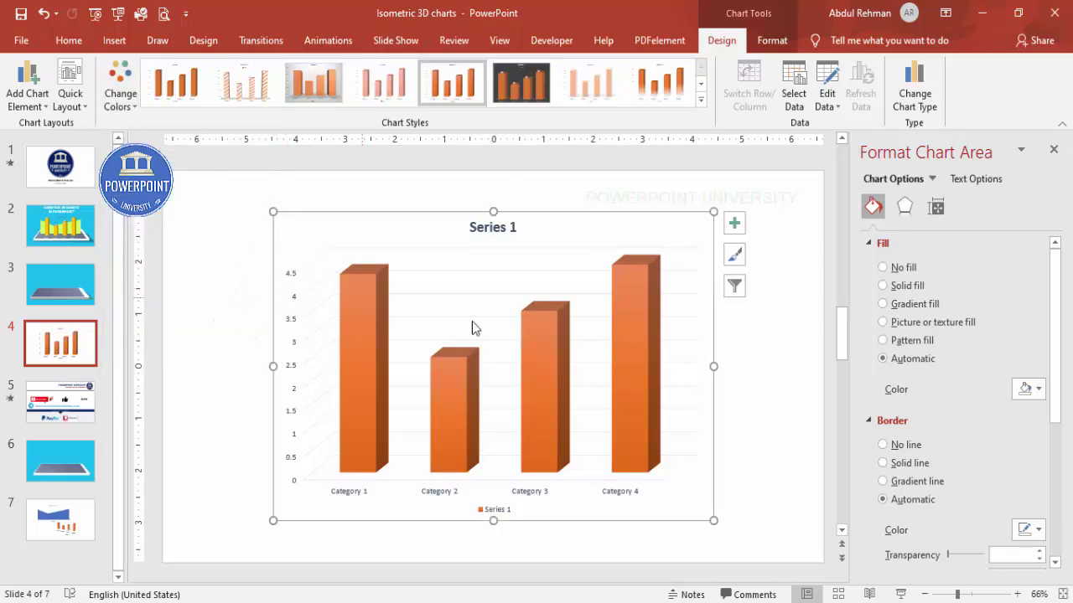
click(25, 88)
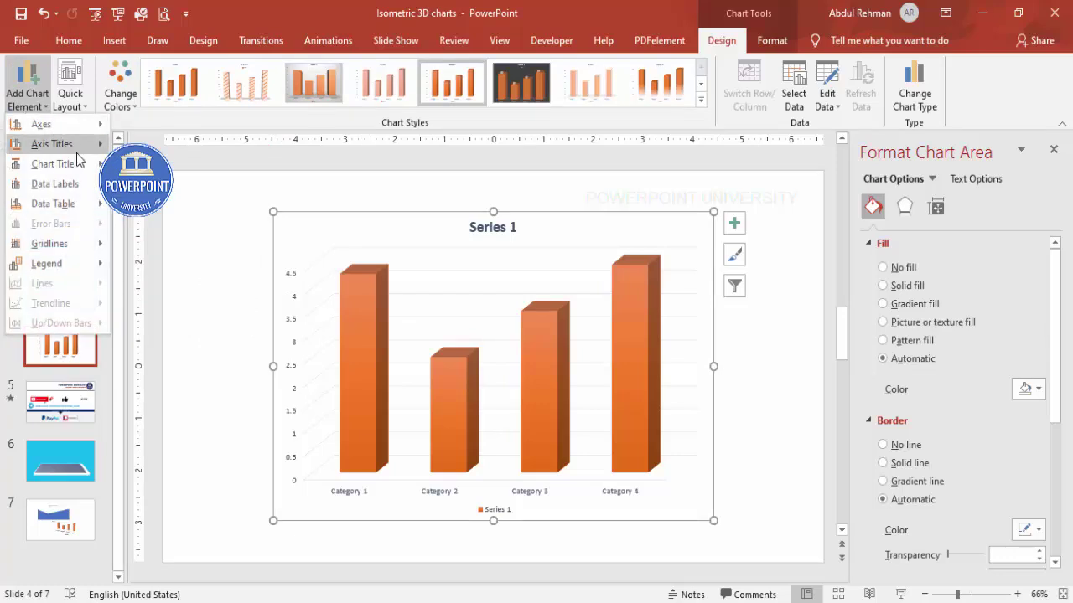
- Turn off the horizontal gridlines and delete the value axis and legend
mouse_move(63, 243)
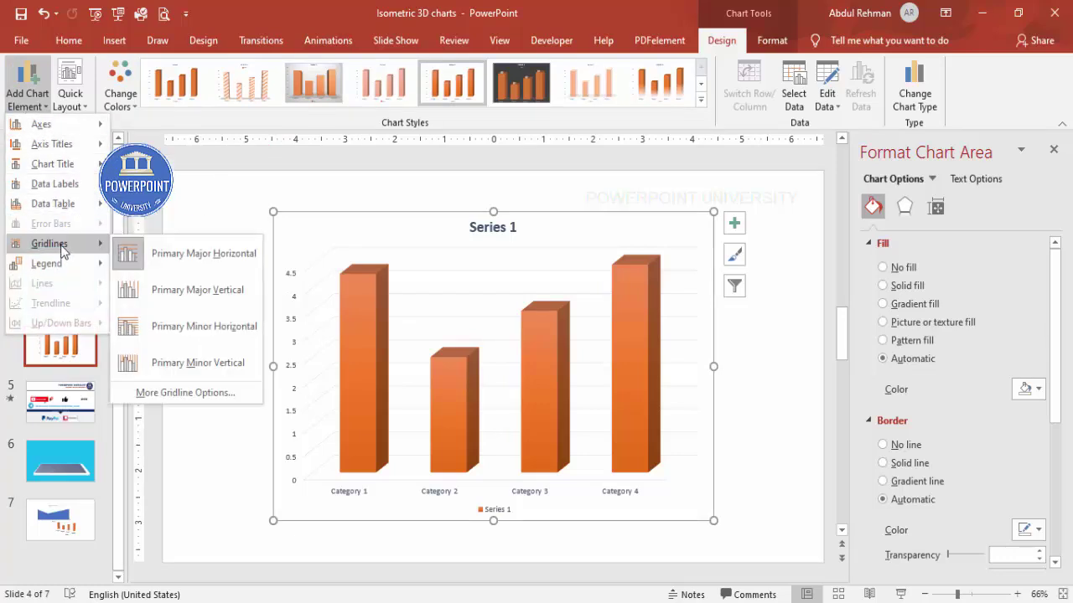
click(202, 242)
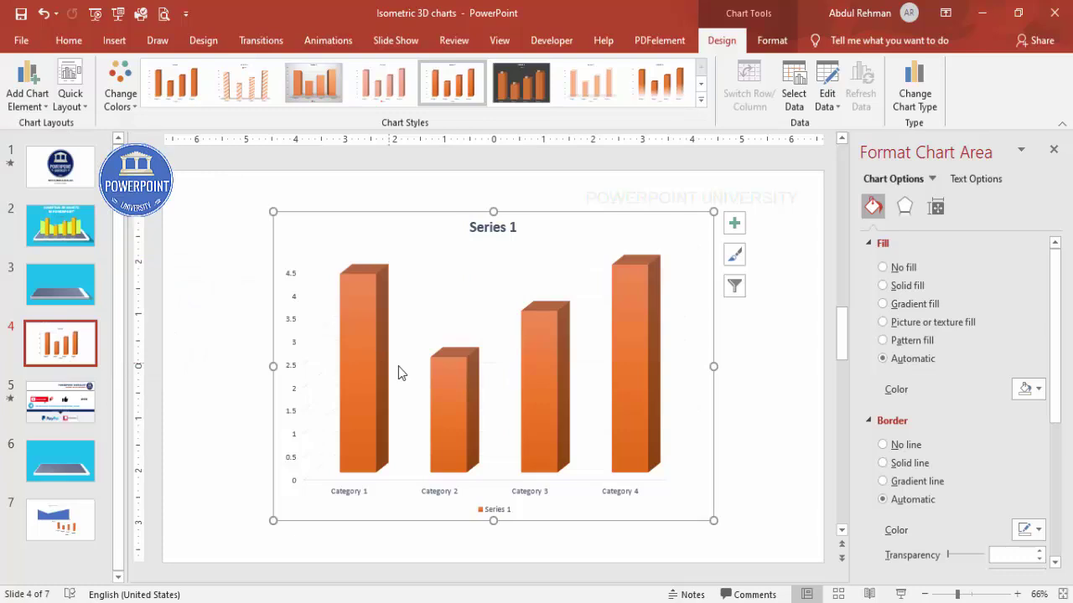
click(291, 277)
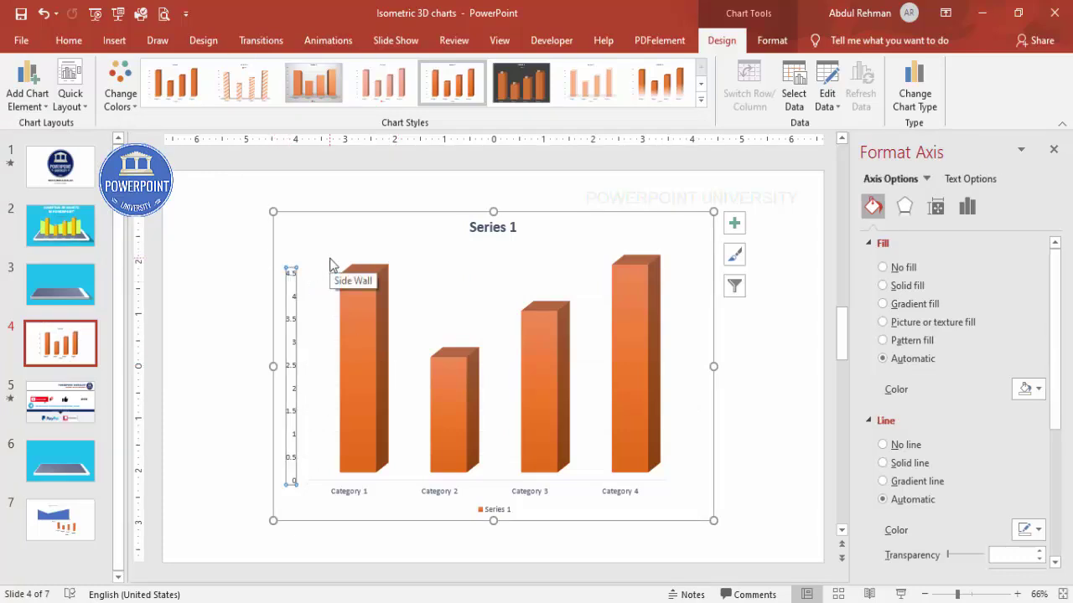
key(Delete)
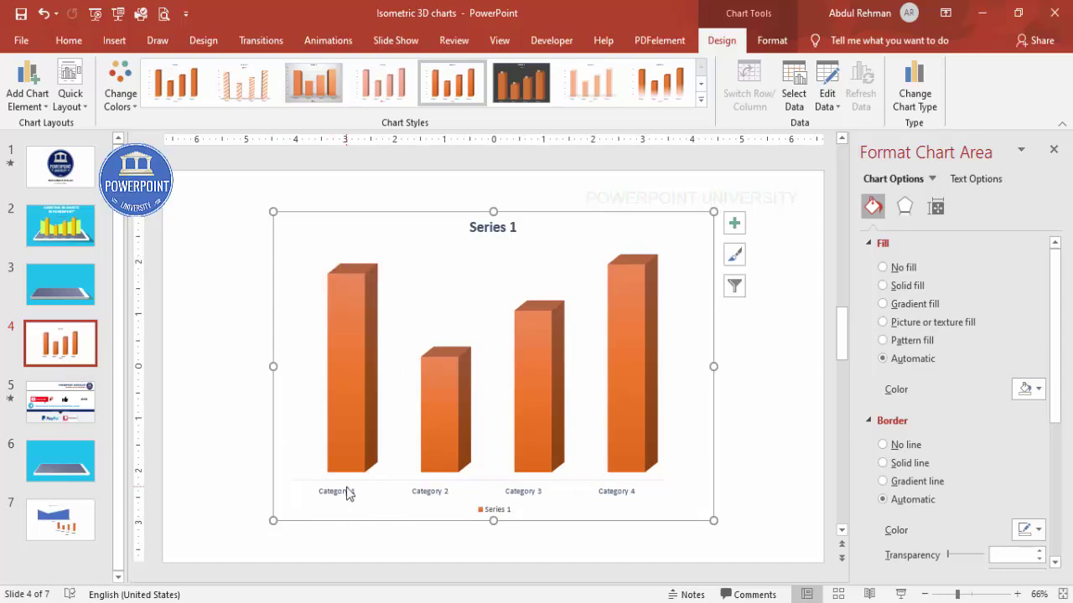
click(342, 494)
click(506, 515)
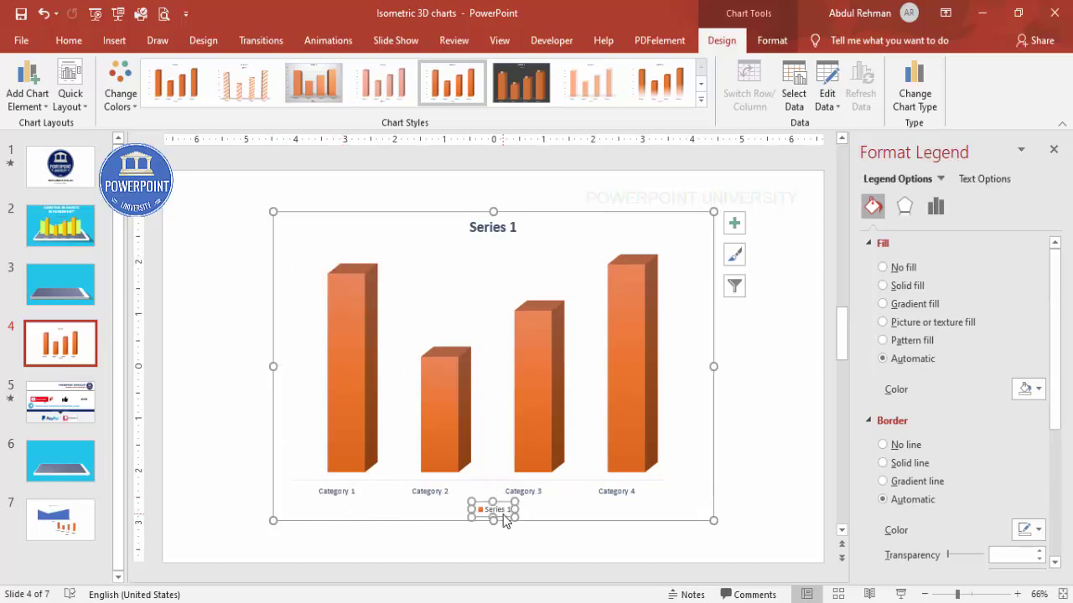
key(Delete)
- Change the chart title from 'Series 1' to 'Chart Title'
click(509, 239)
click(488, 233)
drag(471, 227, 584, 215)
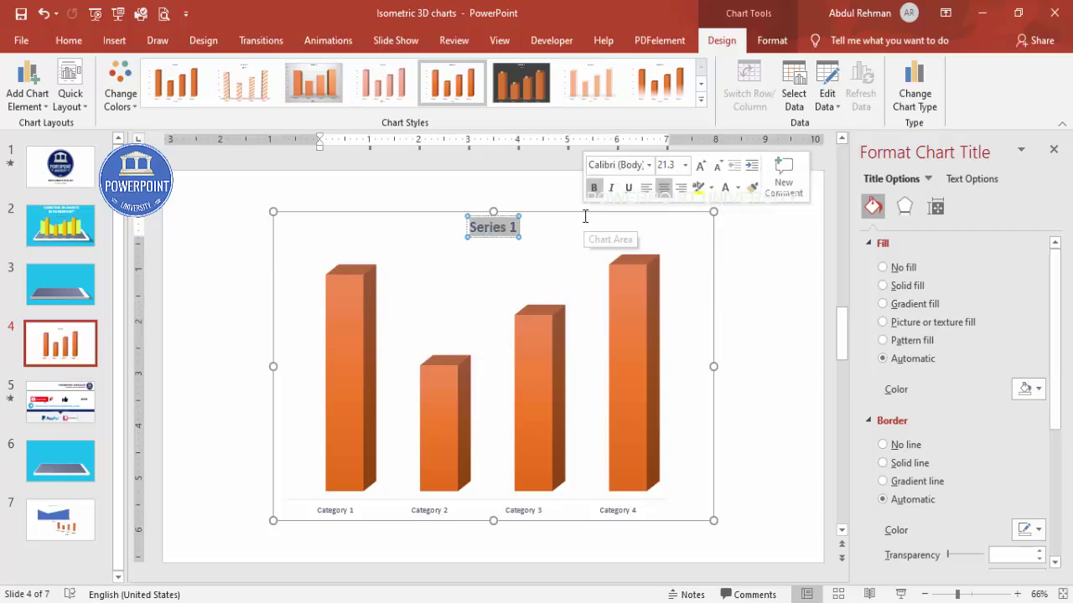
text(Chart Title)
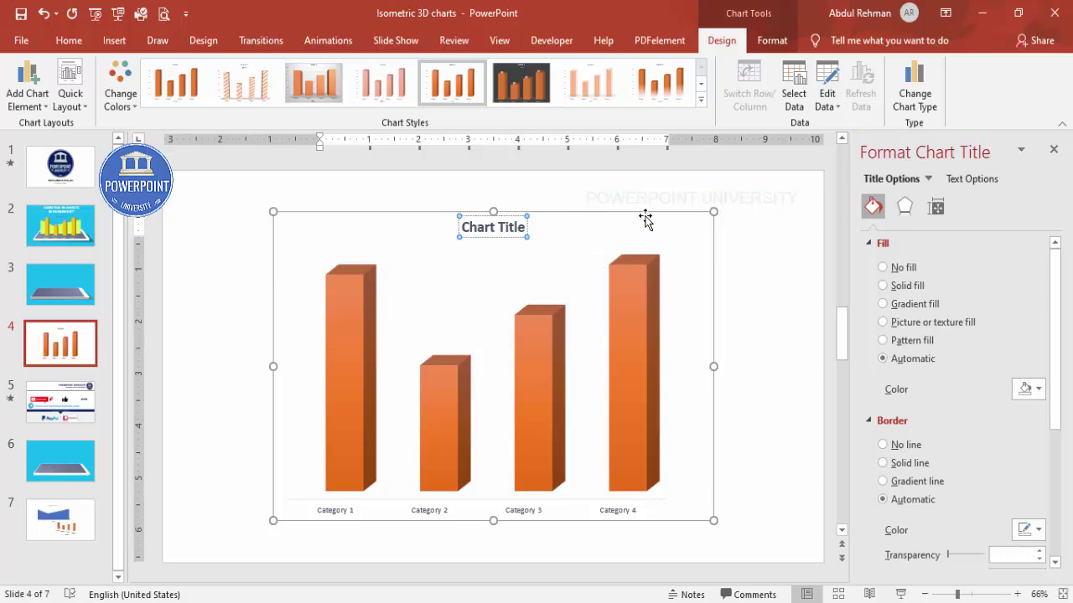
click(645, 218)
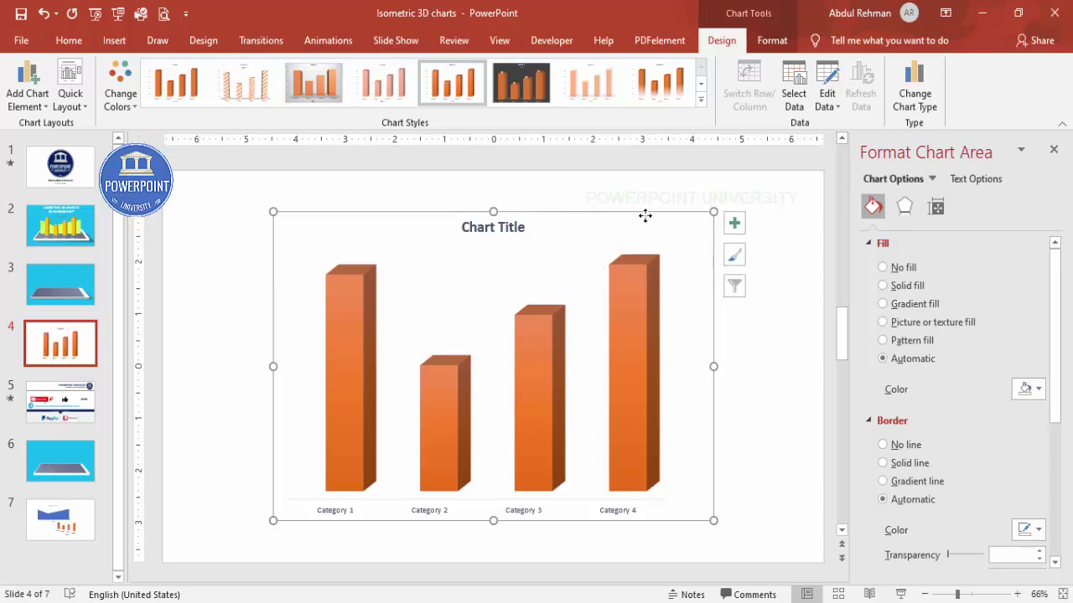
click(358, 292)
- Add Data Callout labels to the 3-D columns
click(25, 92)
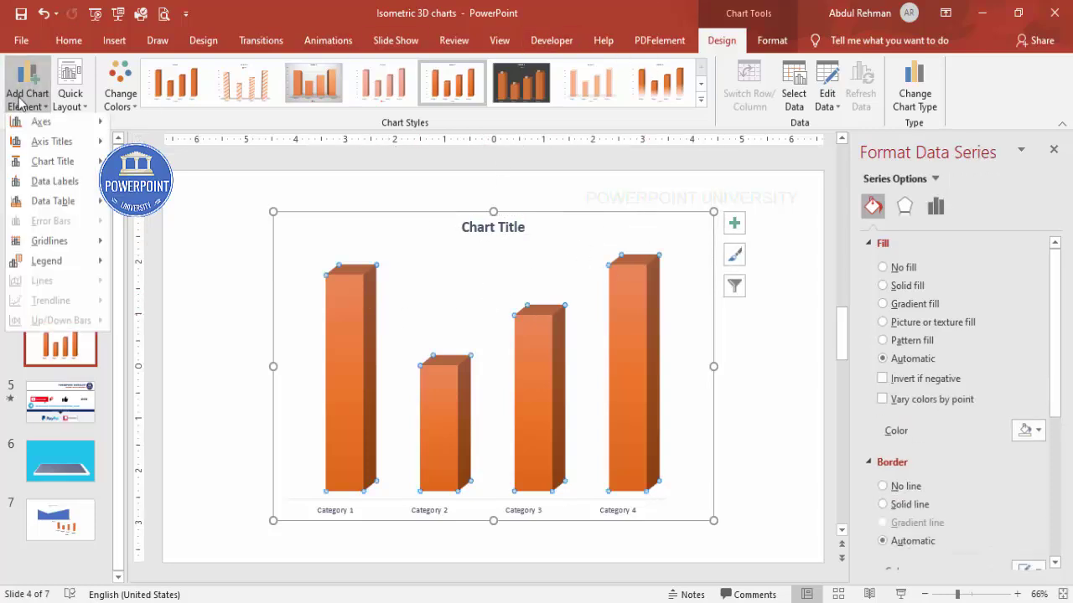
mouse_move(75, 189)
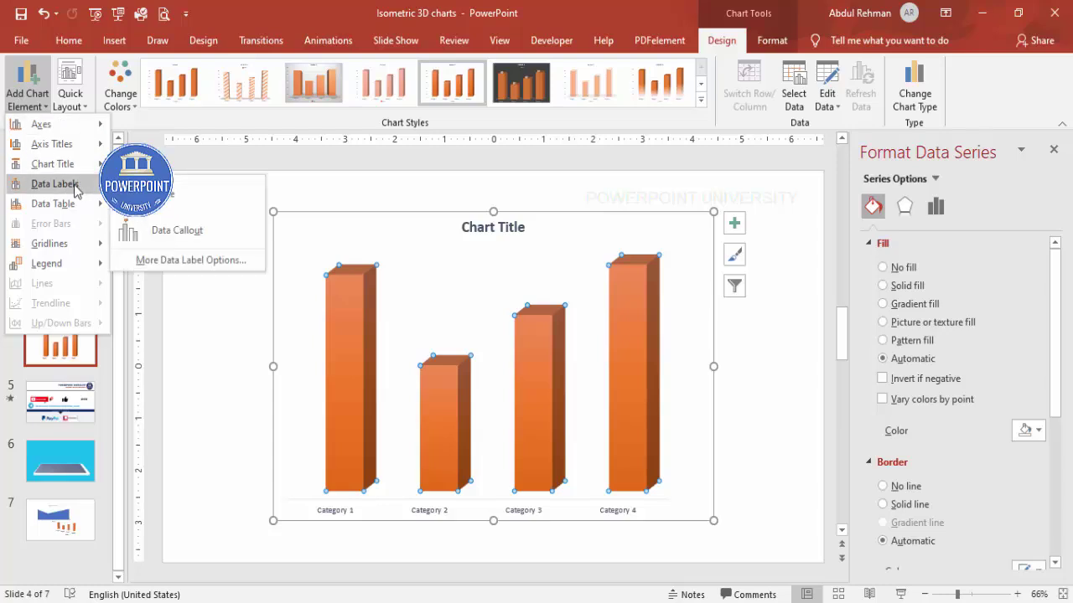
click(197, 233)
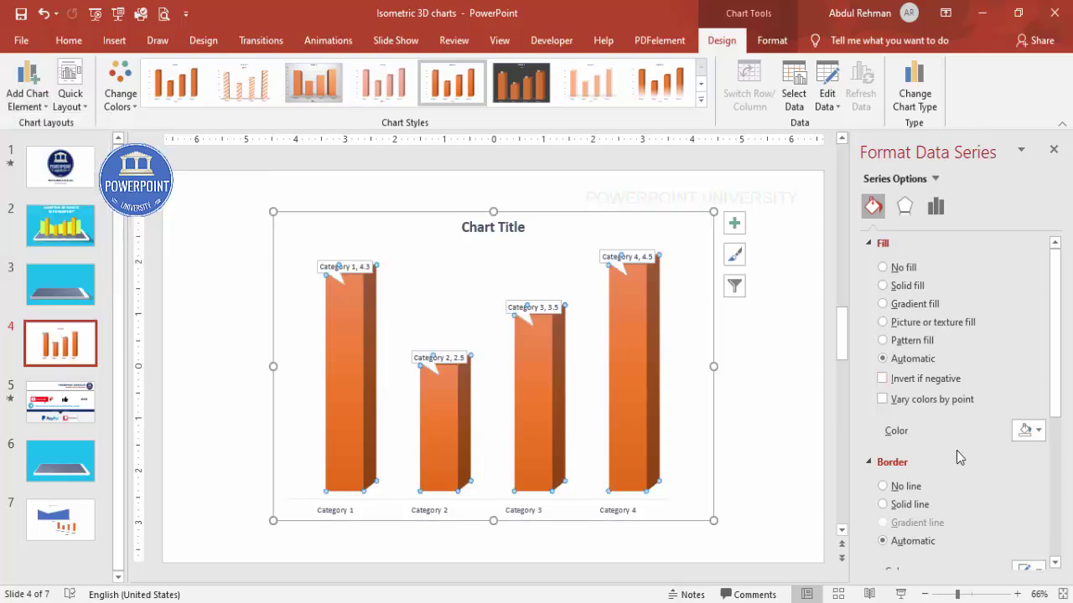
click(904, 206)
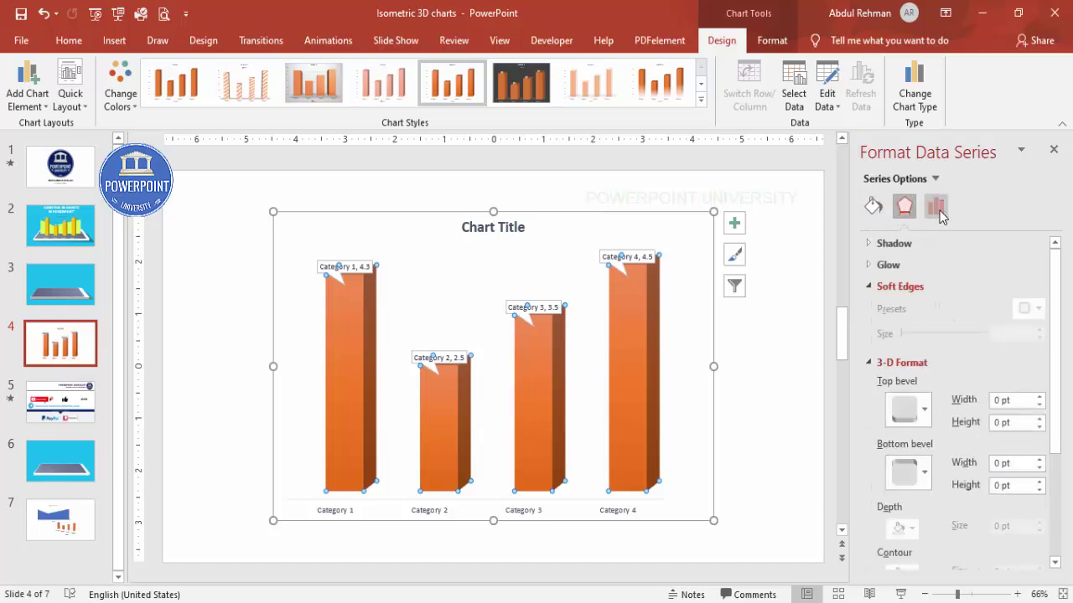
click(935, 206)
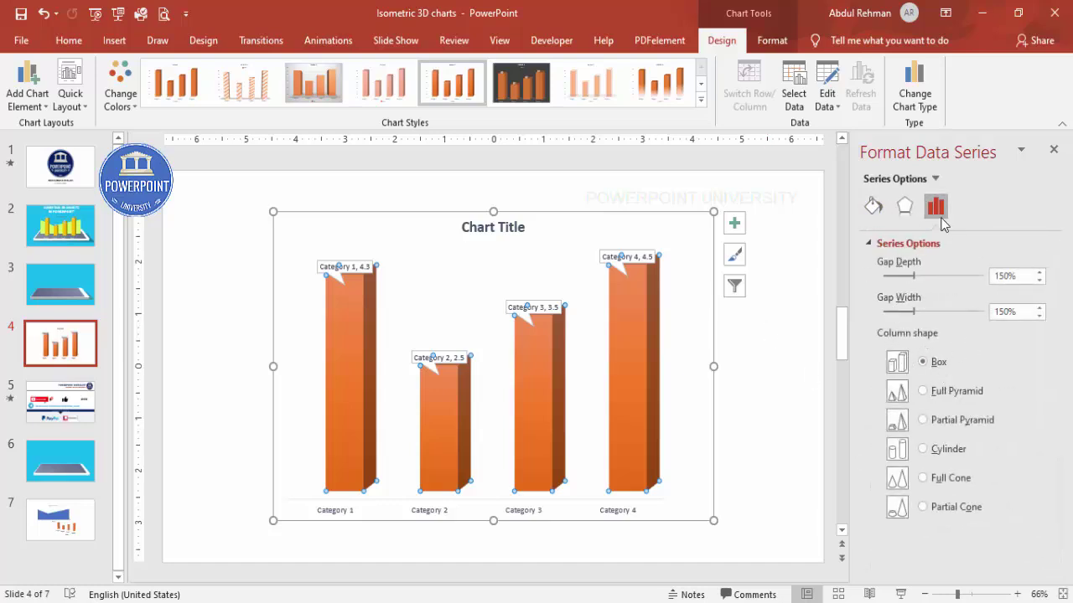
- Make the callouts show only the values 4.3, 2.5, 3.5 and 4.5
click(621, 262)
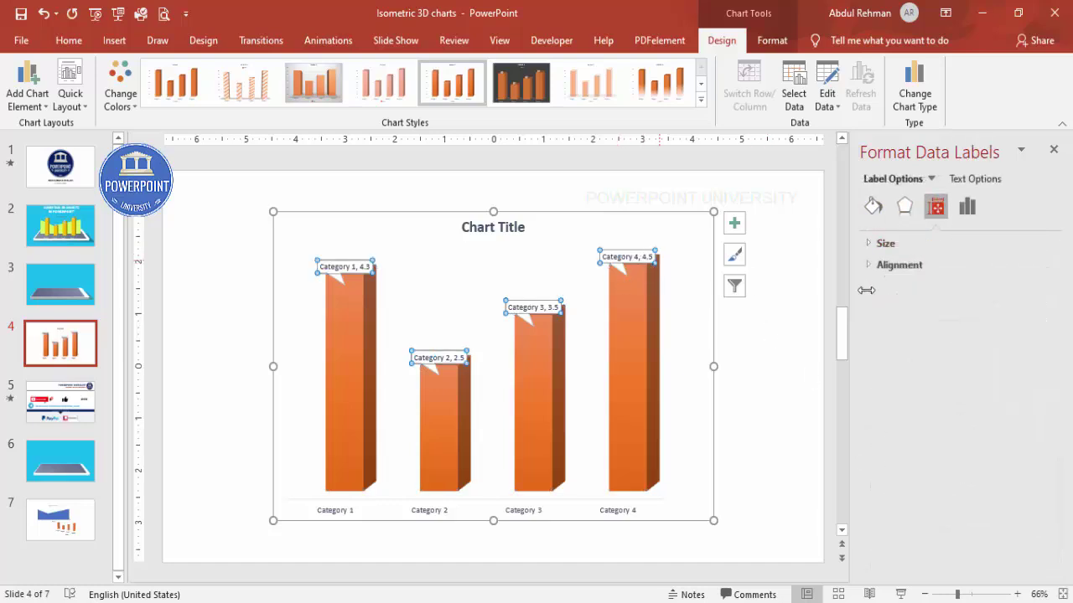
click(904, 207)
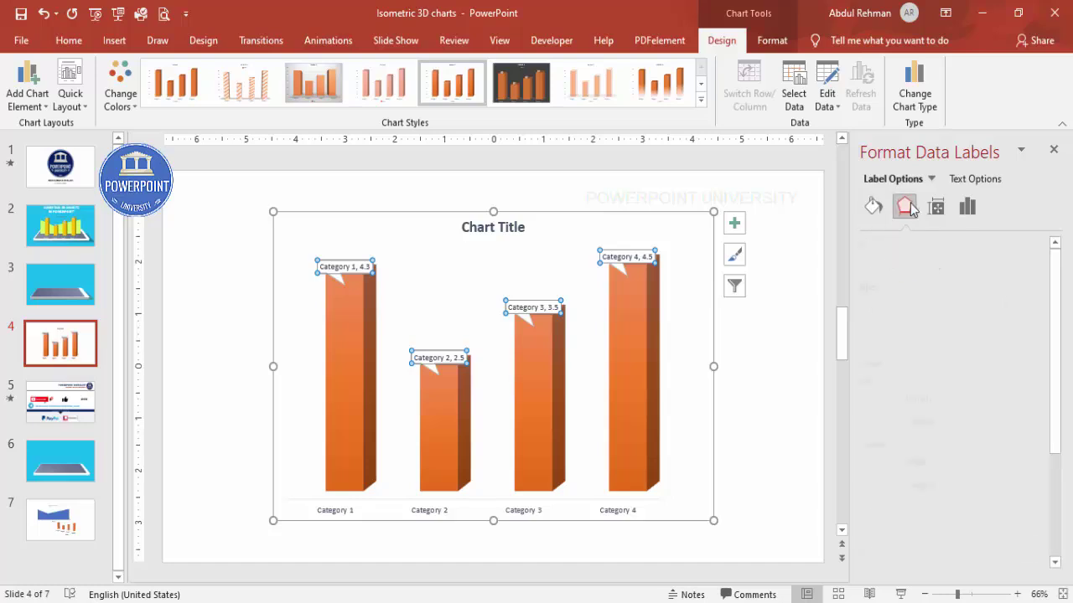
click(971, 211)
click(930, 321)
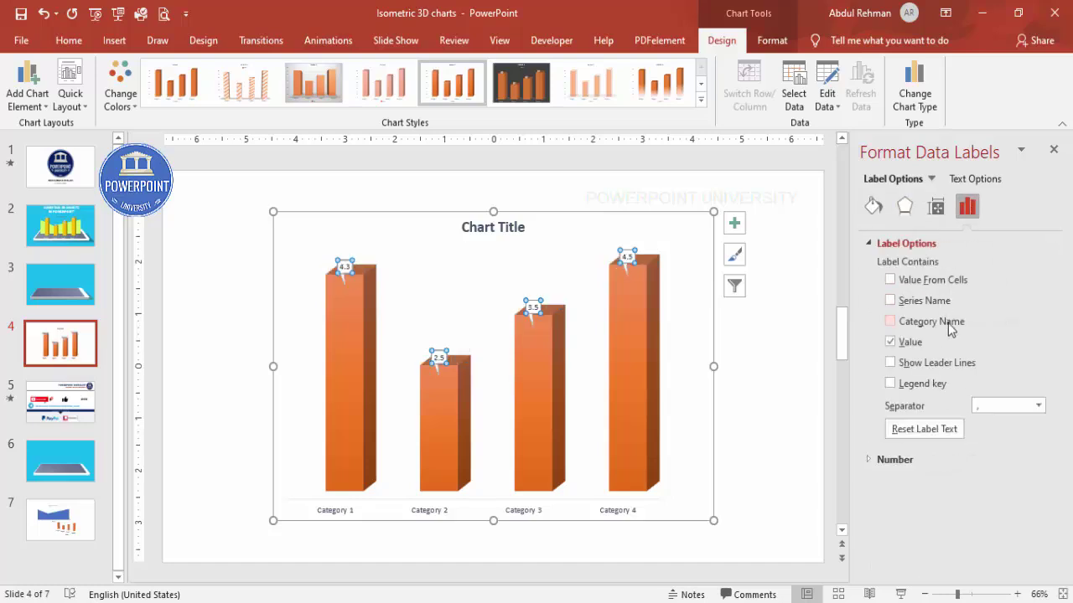
click(788, 369)
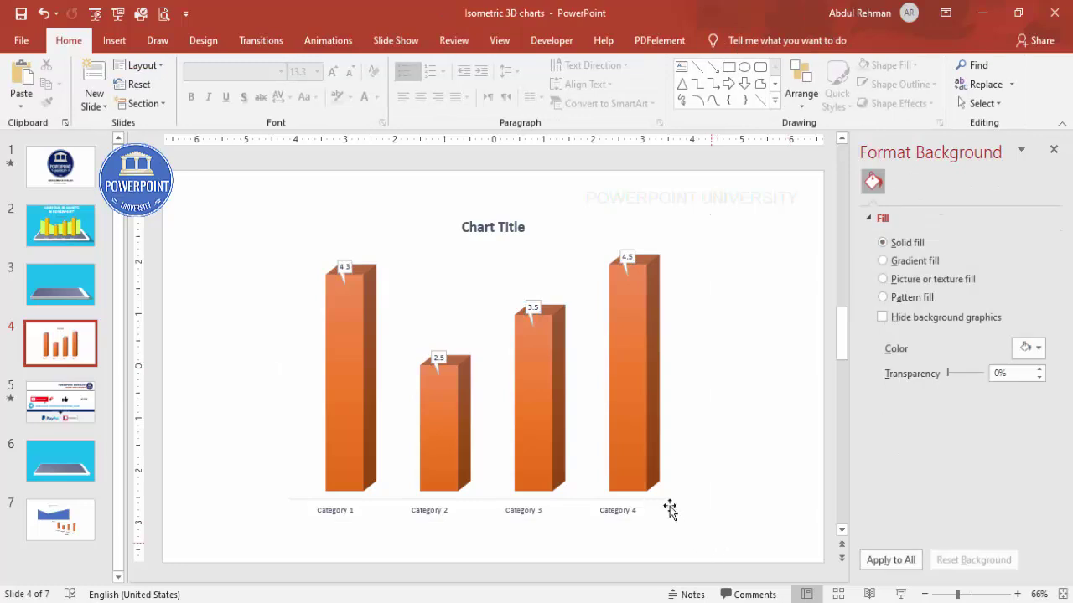
click(644, 300)
- Paste the chart onto slide 3, shrink it and position it over the tablet
click(684, 213)
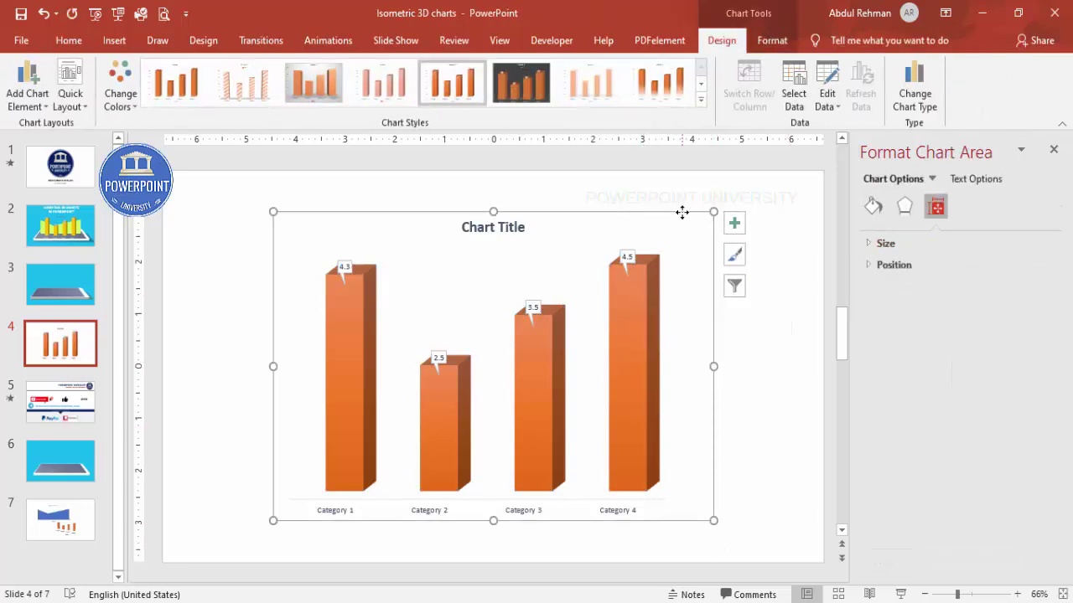
click(76, 305)
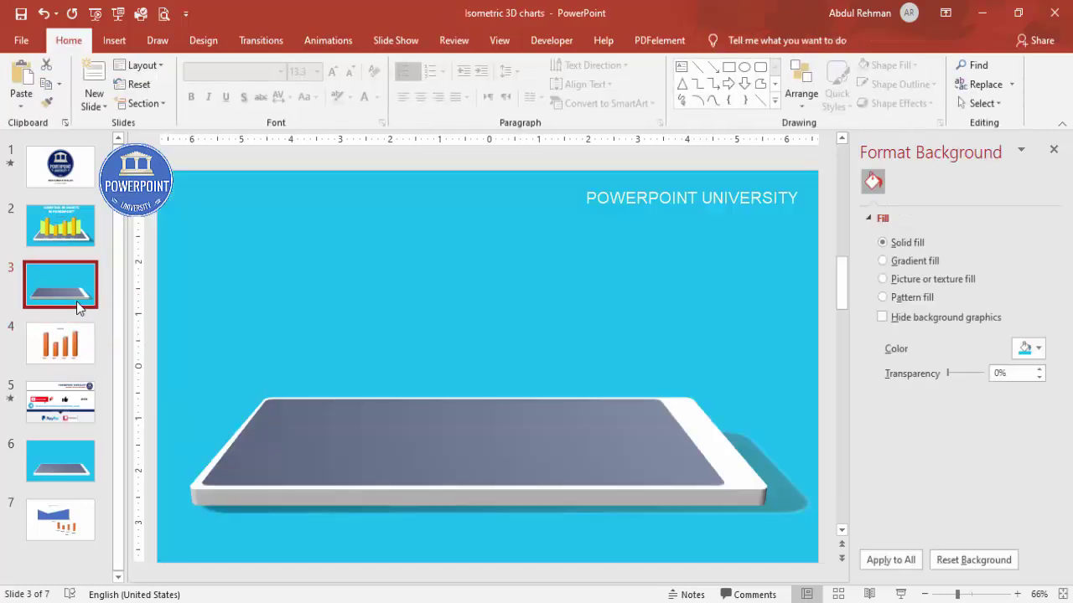
key(ctrl+v)
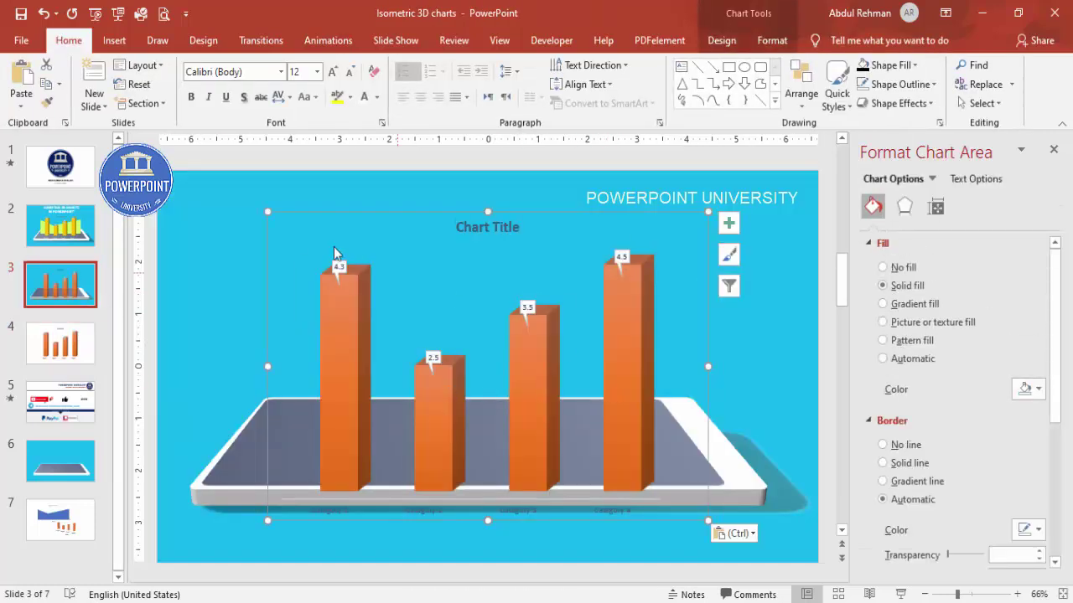
drag(268, 212, 295, 269)
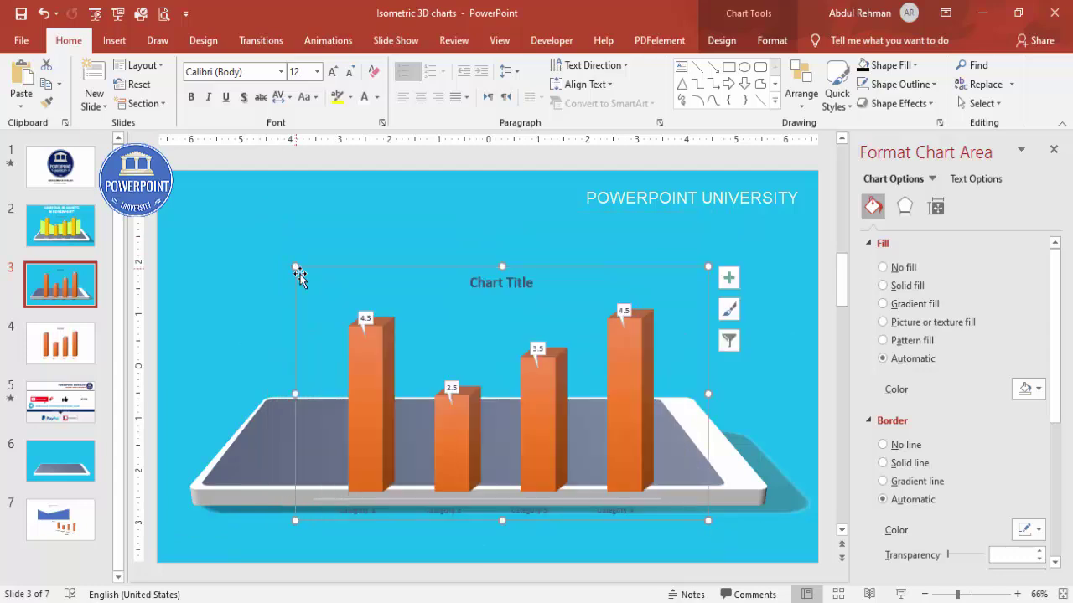
click(544, 395)
drag(587, 262, 561, 227)
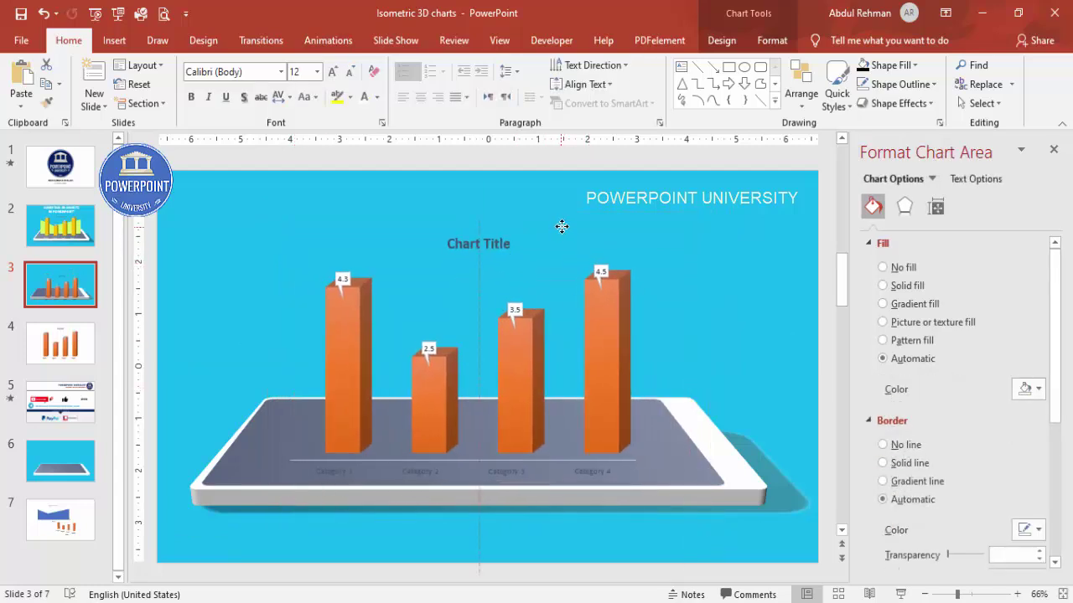
click(570, 466)
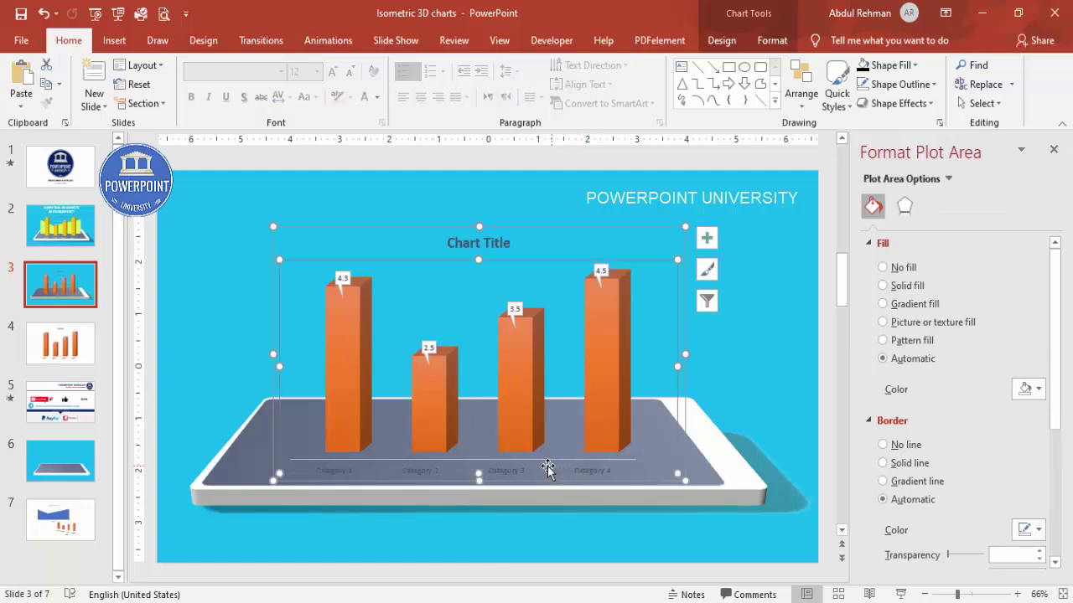
- Select the chart's columns and expand their Shadow effect settings
click(904, 205)
click(726, 439)
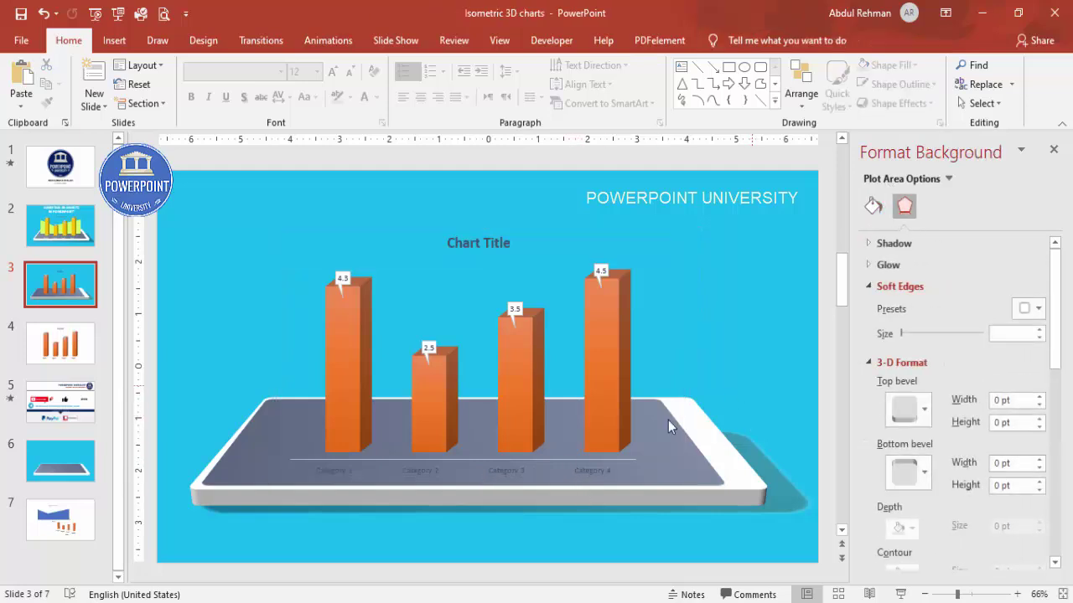
click(617, 459)
click(706, 359)
click(600, 307)
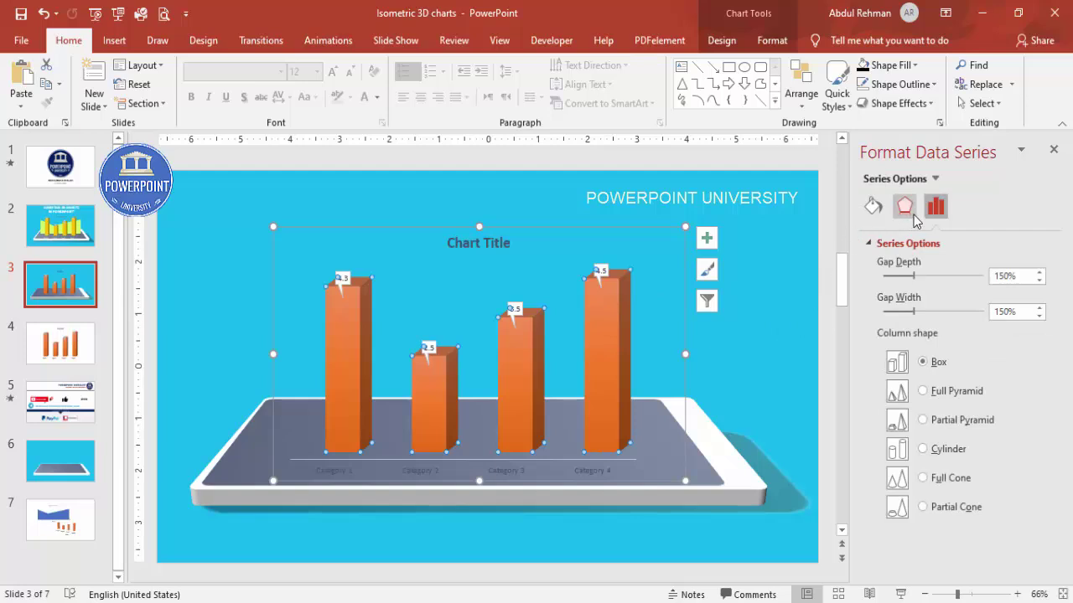
click(911, 215)
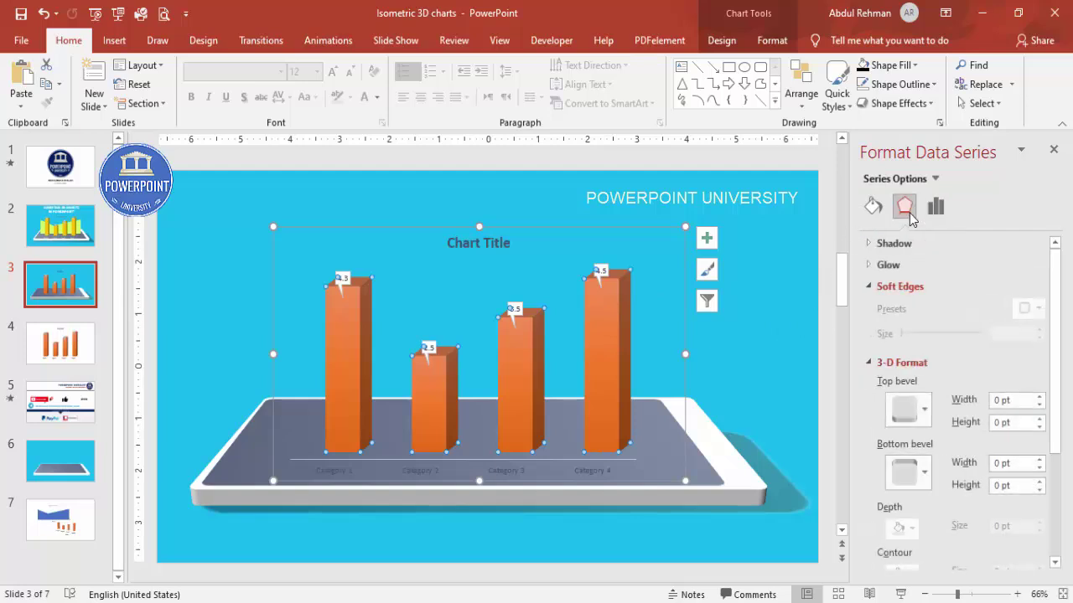
click(970, 243)
- Apply the Perspective: Lower Right shadow preset to the columns, then return to slide 4
click(1030, 262)
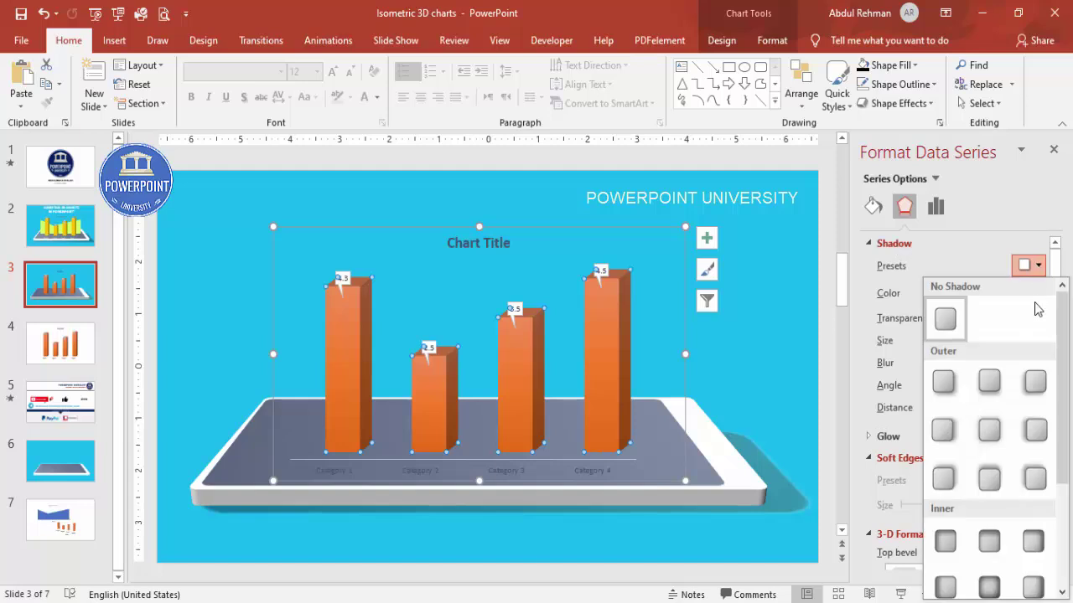
scroll(1064, 377, down, 3)
scroll(1034, 578, down, 1)
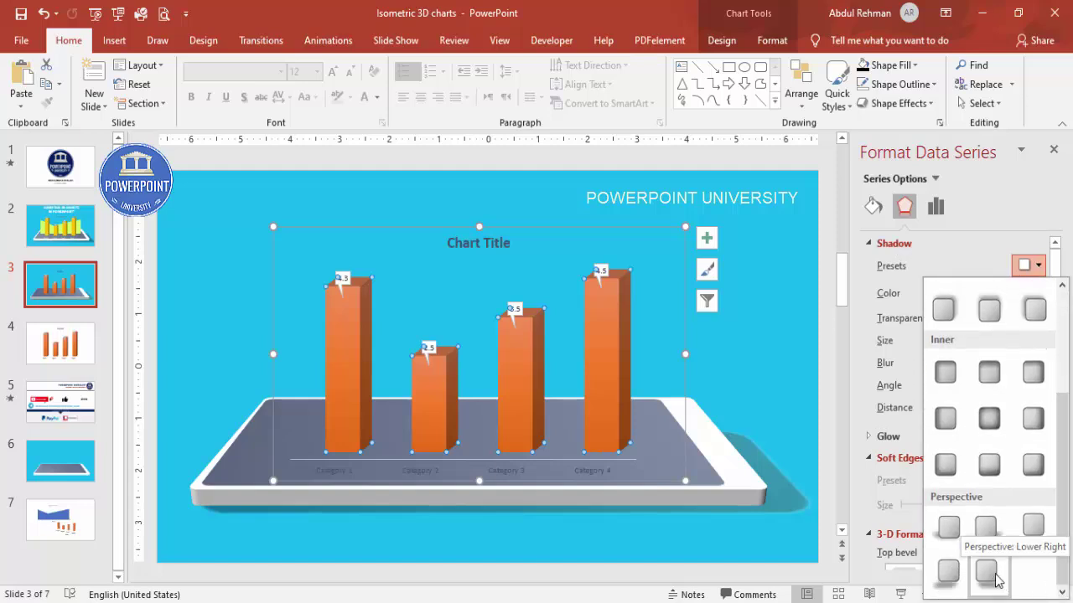
click(996, 578)
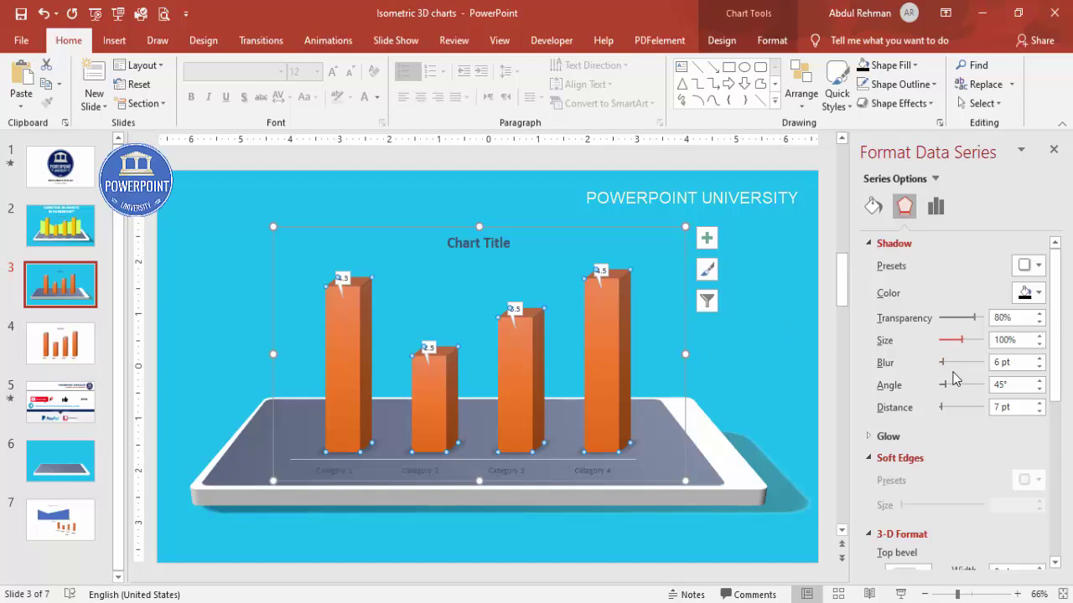
click(757, 331)
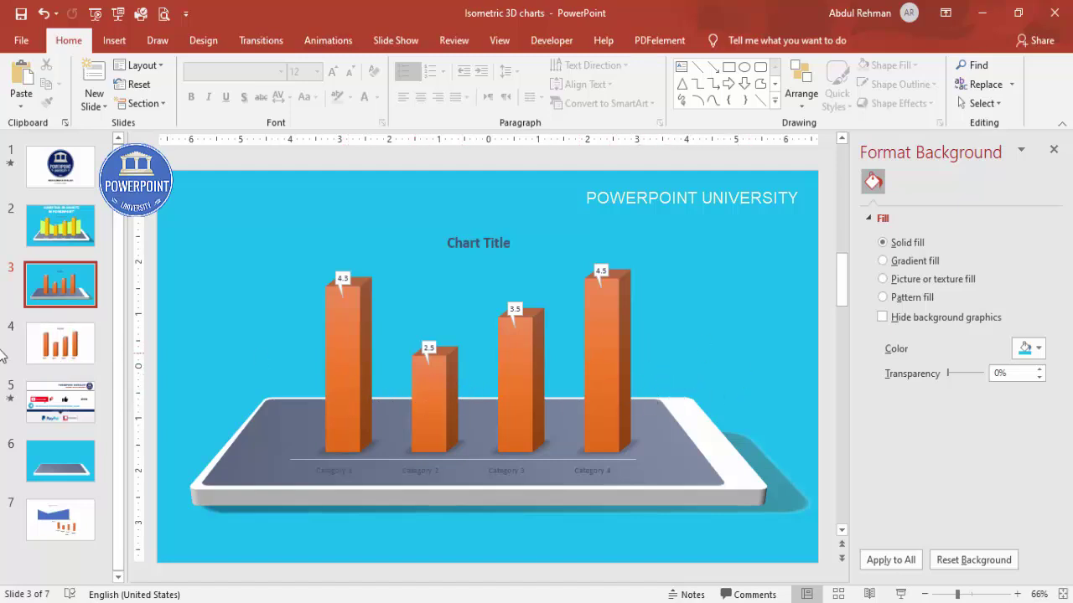
click(60, 344)
- Change slide 4's chart to the first Area chart subtype
click(649, 287)
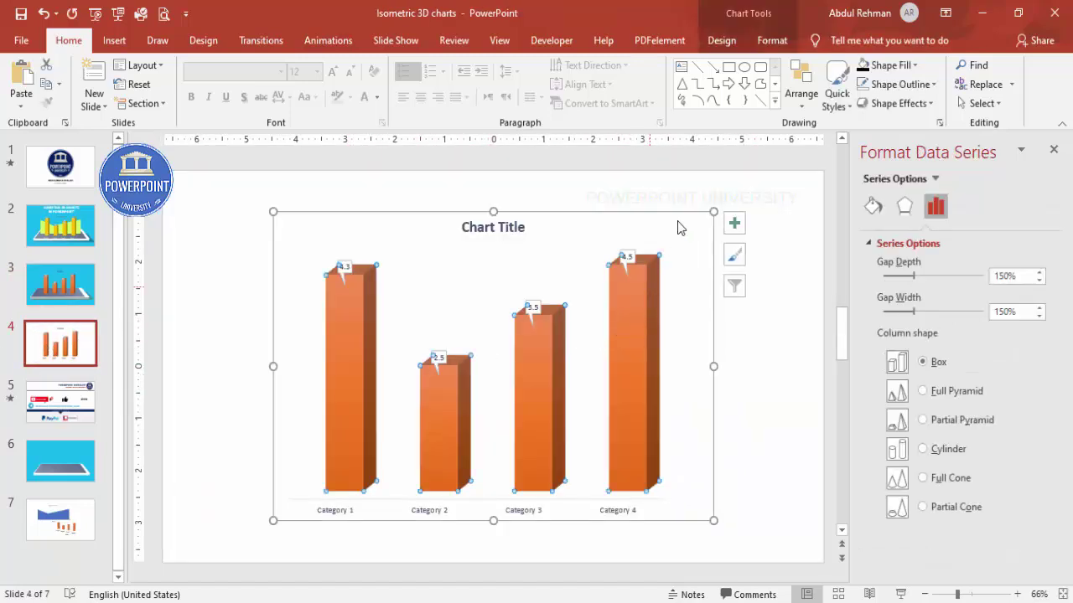
click(679, 217)
click(764, 41)
click(721, 42)
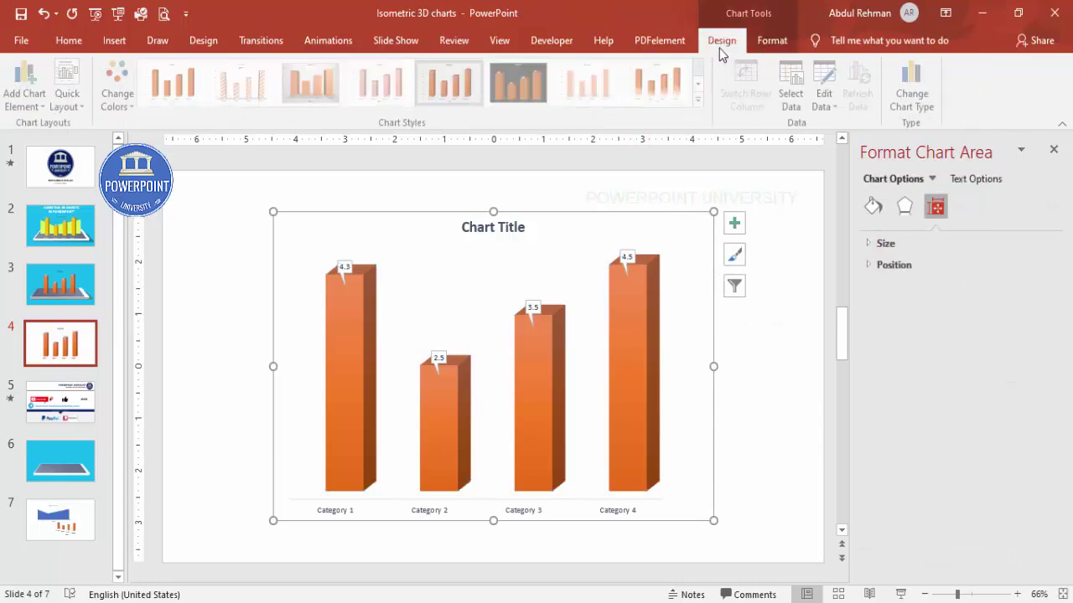
click(915, 100)
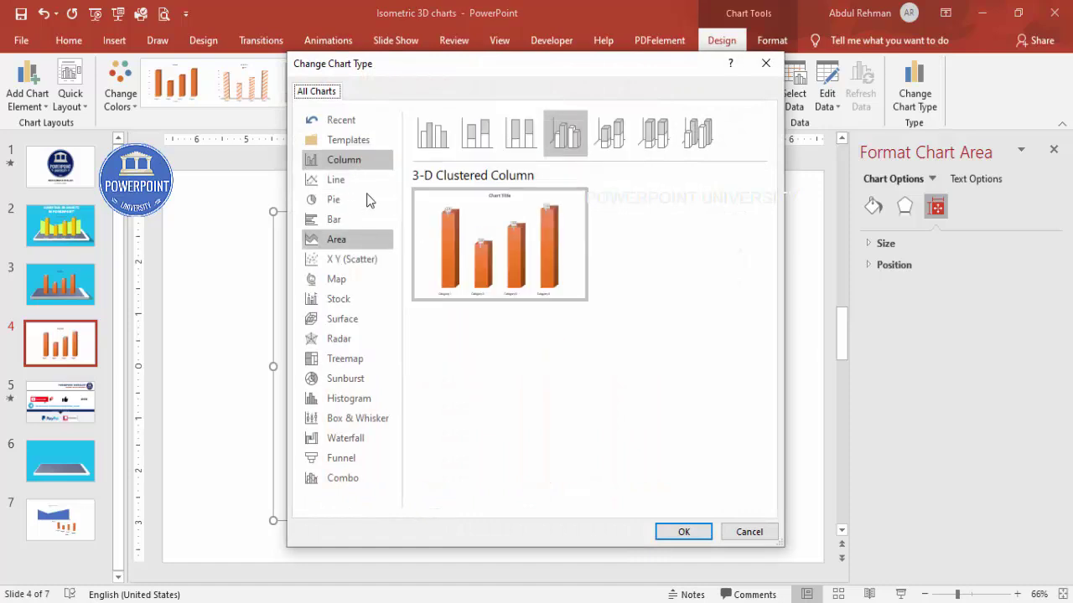
click(363, 184)
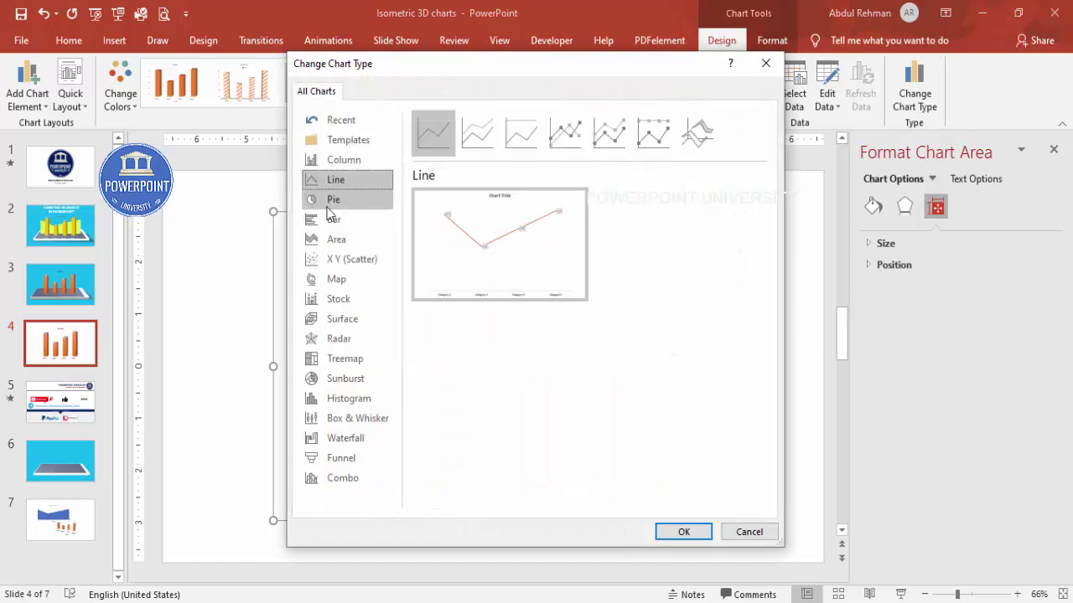
click(343, 240)
mouse_move(513, 178)
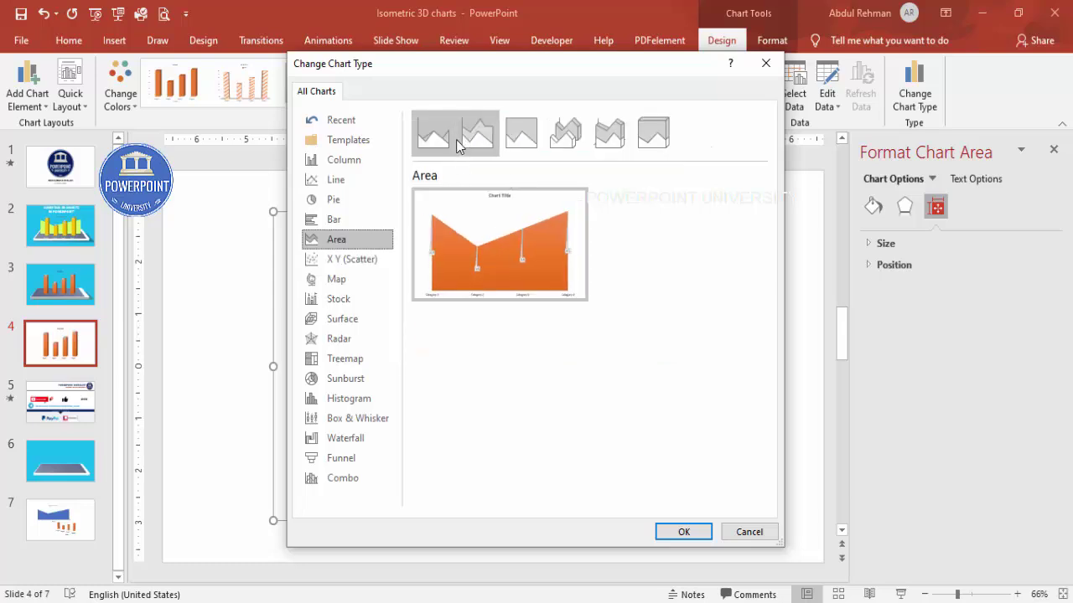
click(683, 532)
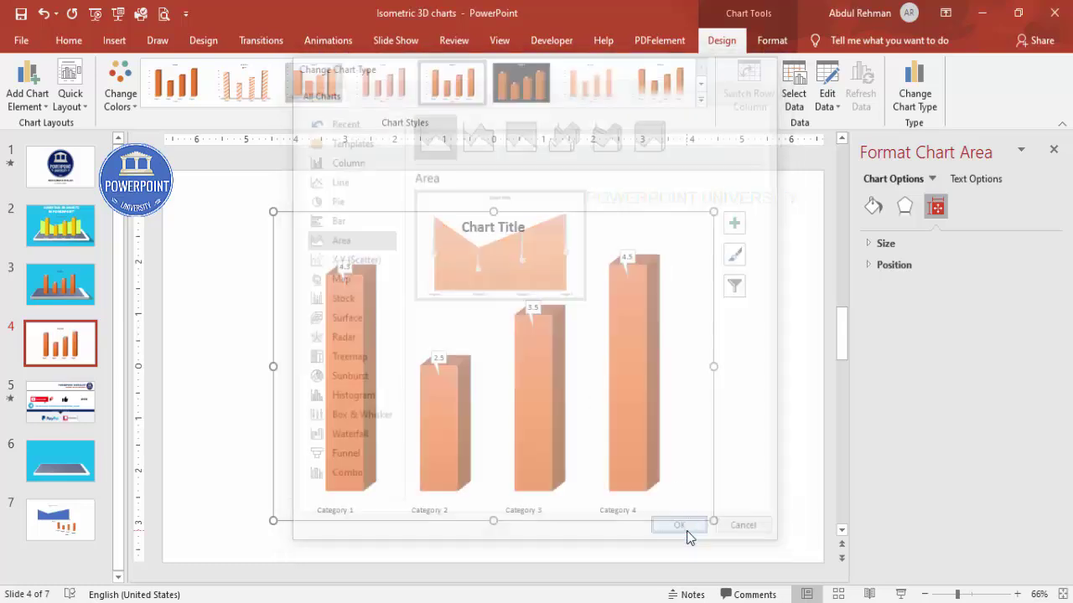
- Delete the value labels, category labels and title, and shorten the chart from the top
click(429, 436)
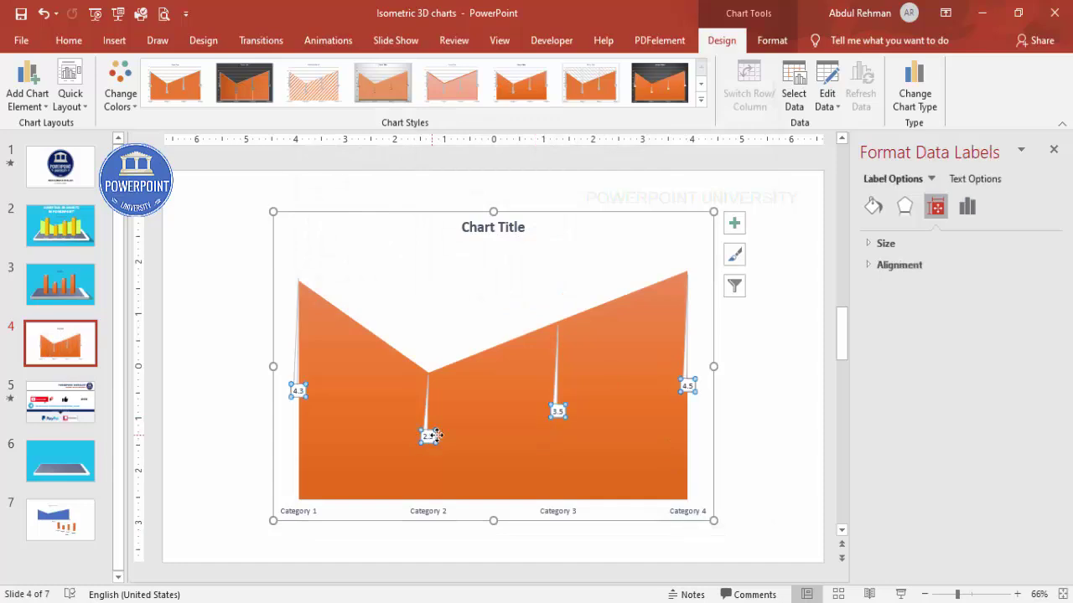
key(Delete)
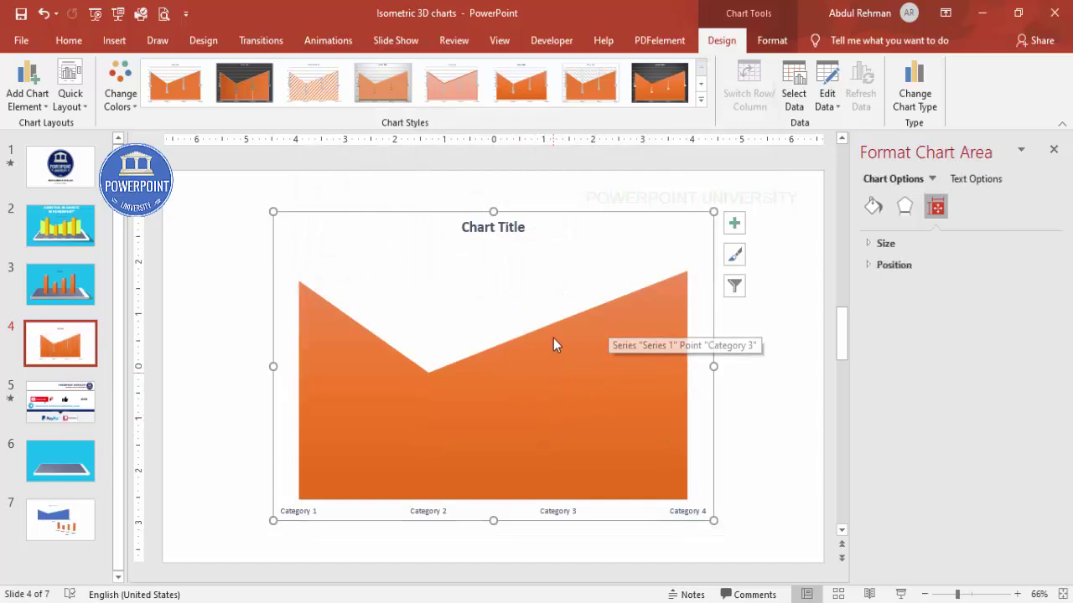
click(290, 514)
key(Delete)
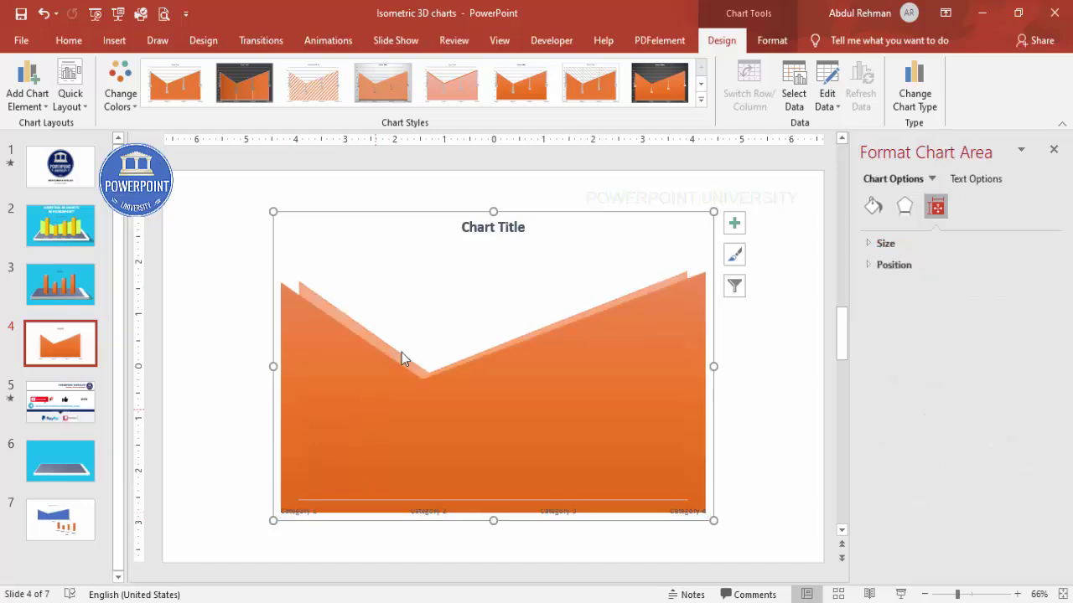
click(489, 230)
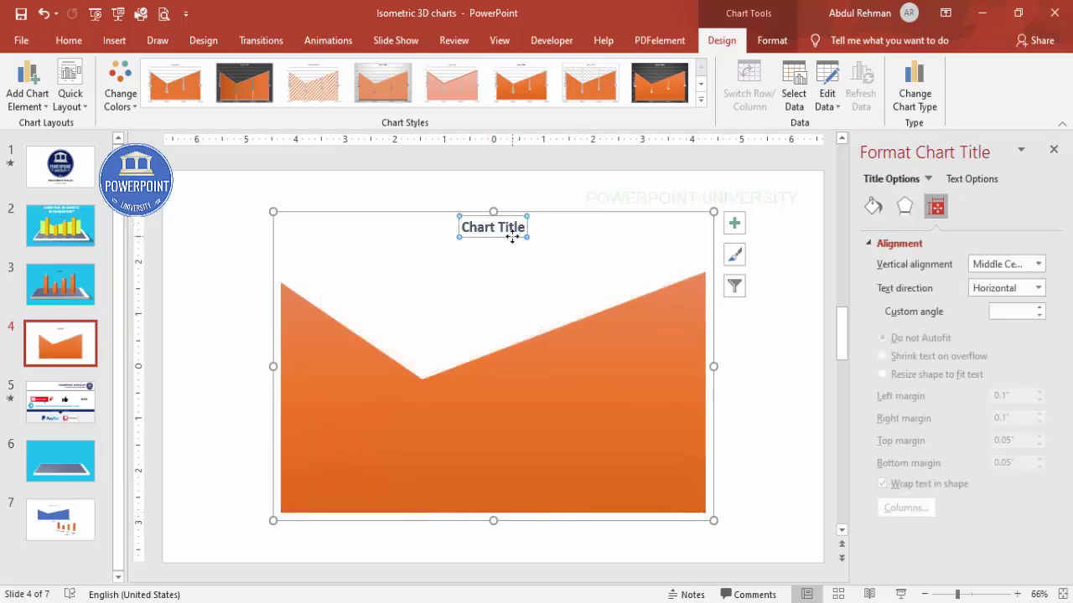
key(Delete)
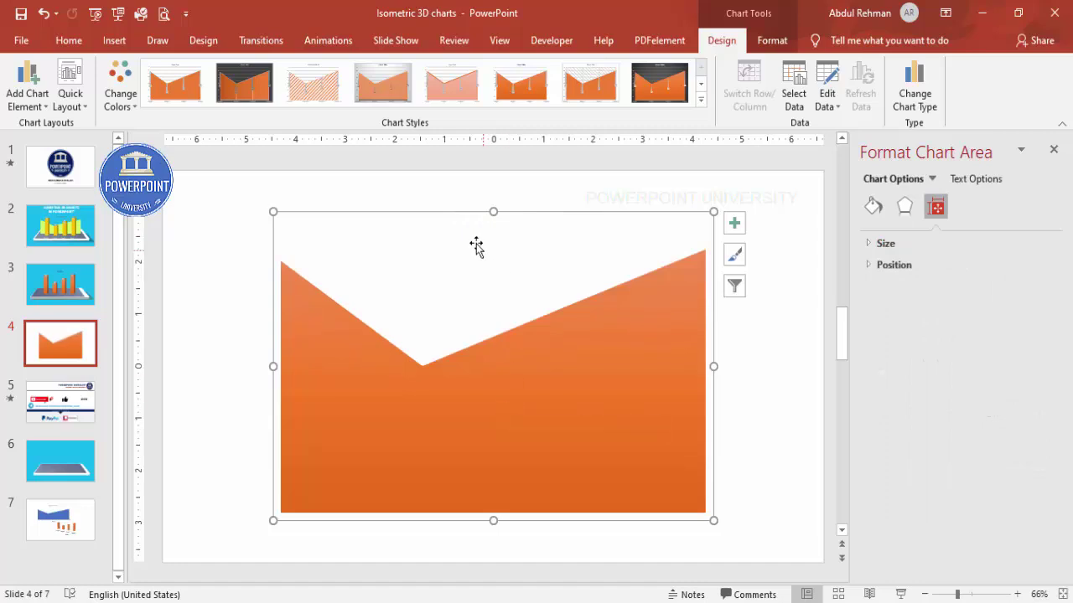
drag(494, 212, 495, 360)
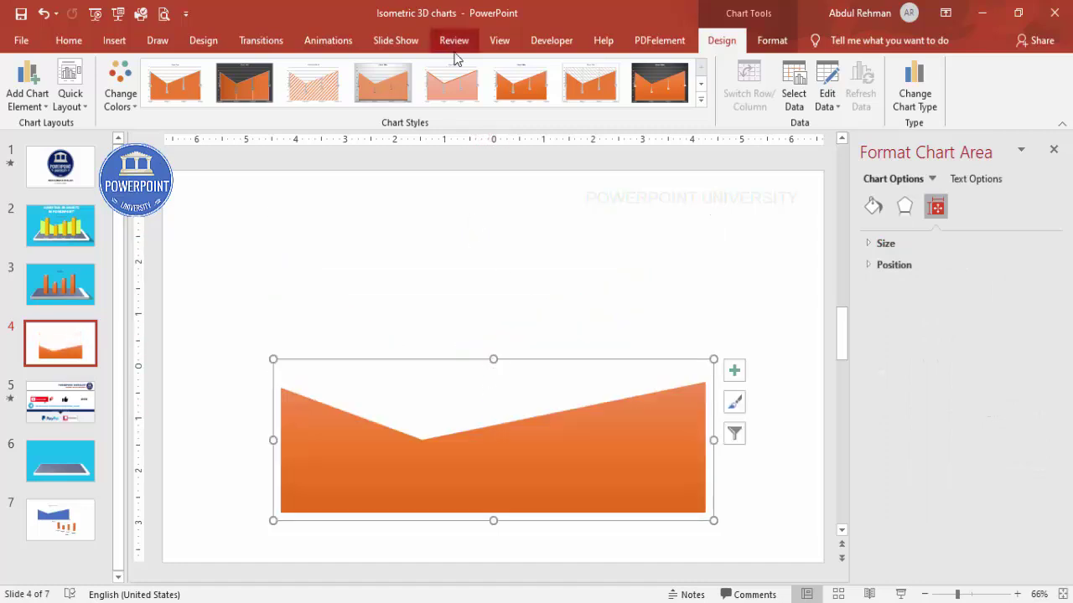
- Fill the area series lime green, undoing an accidental lime chart-background fill
click(873, 207)
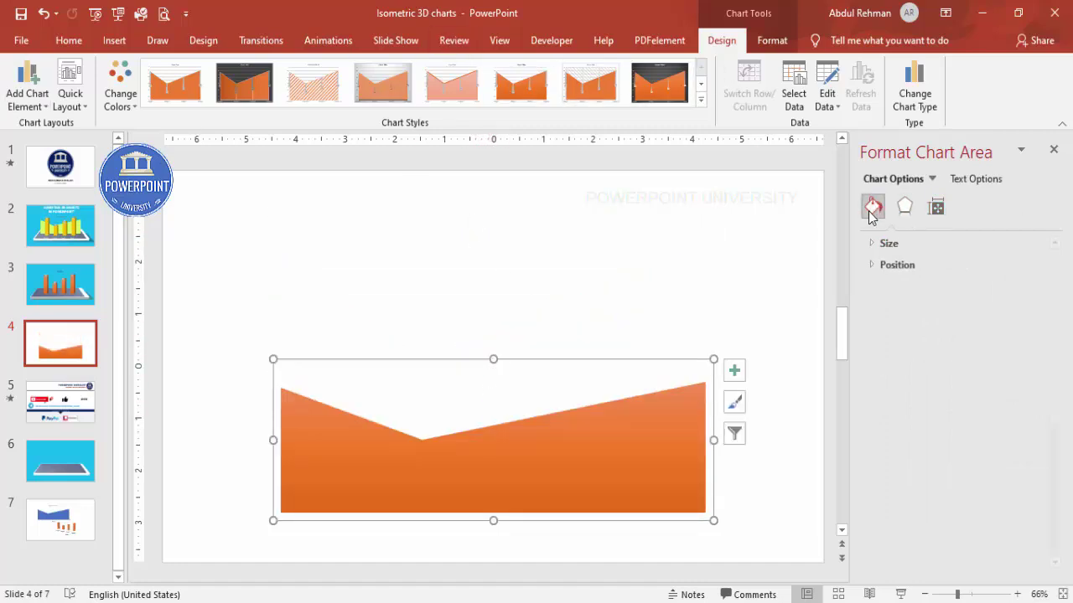
click(1029, 389)
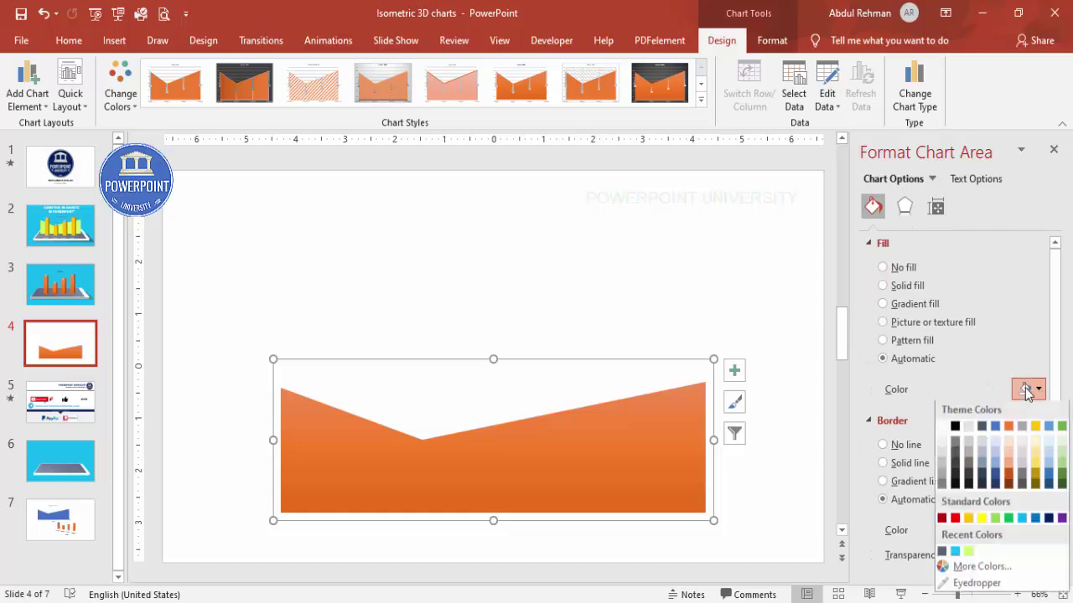
click(969, 554)
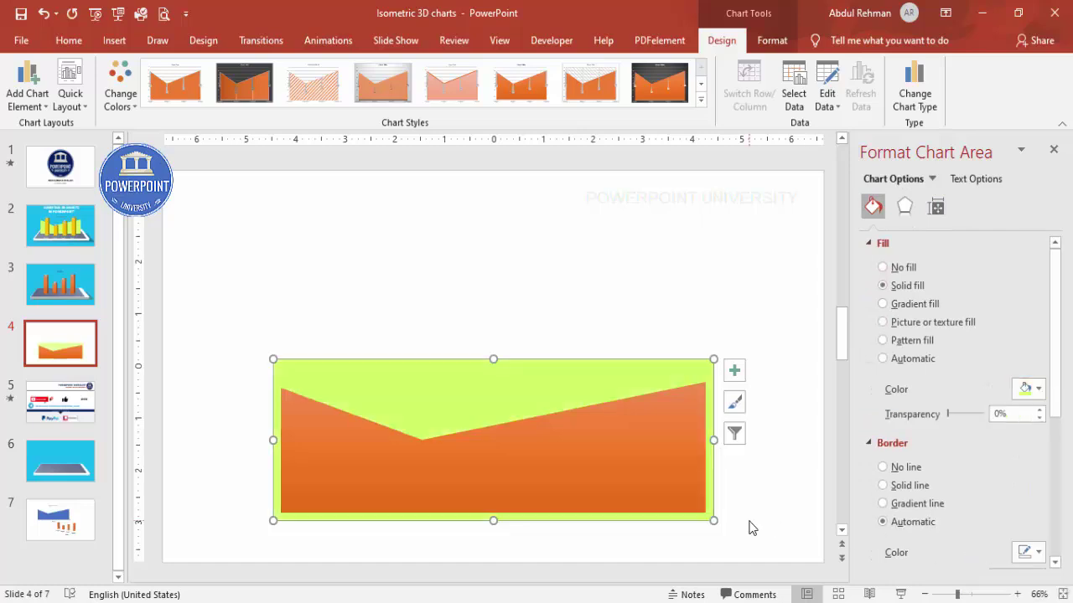
key(ctrl+z)
click(658, 466)
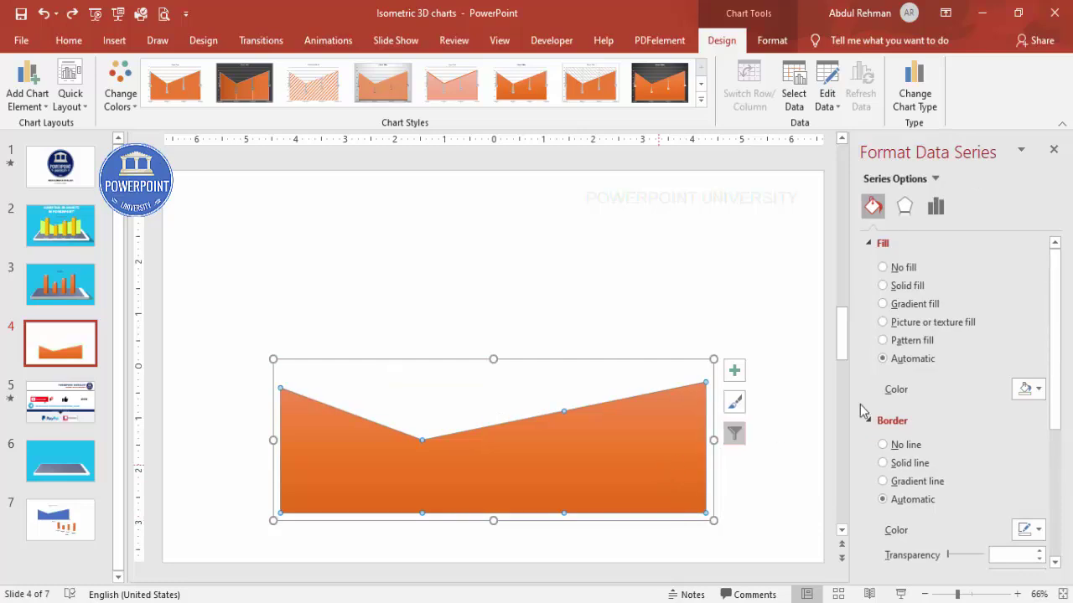
click(1036, 389)
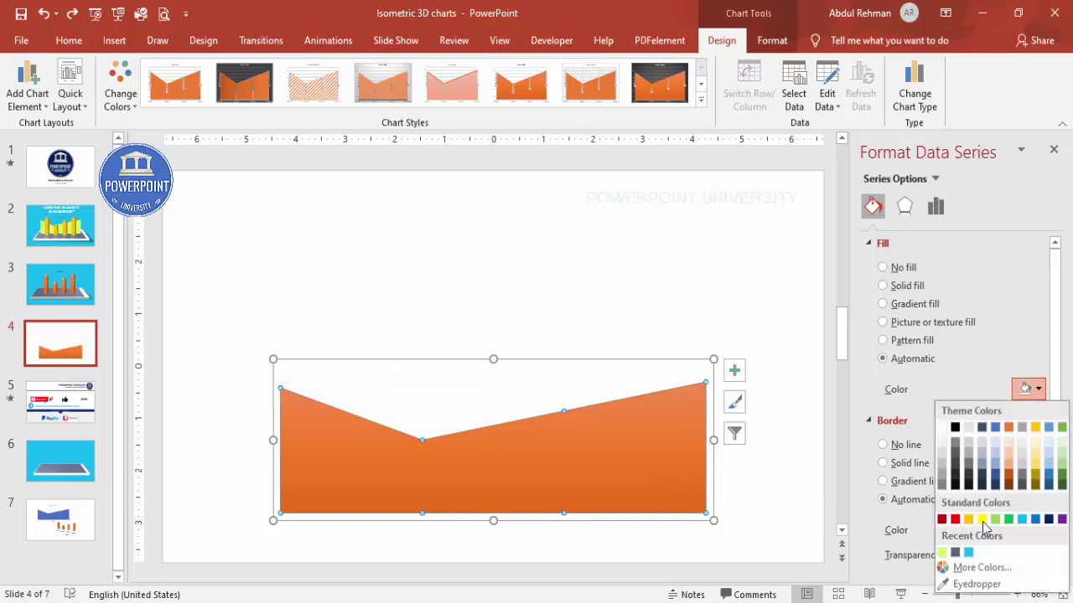
click(942, 553)
click(476, 328)
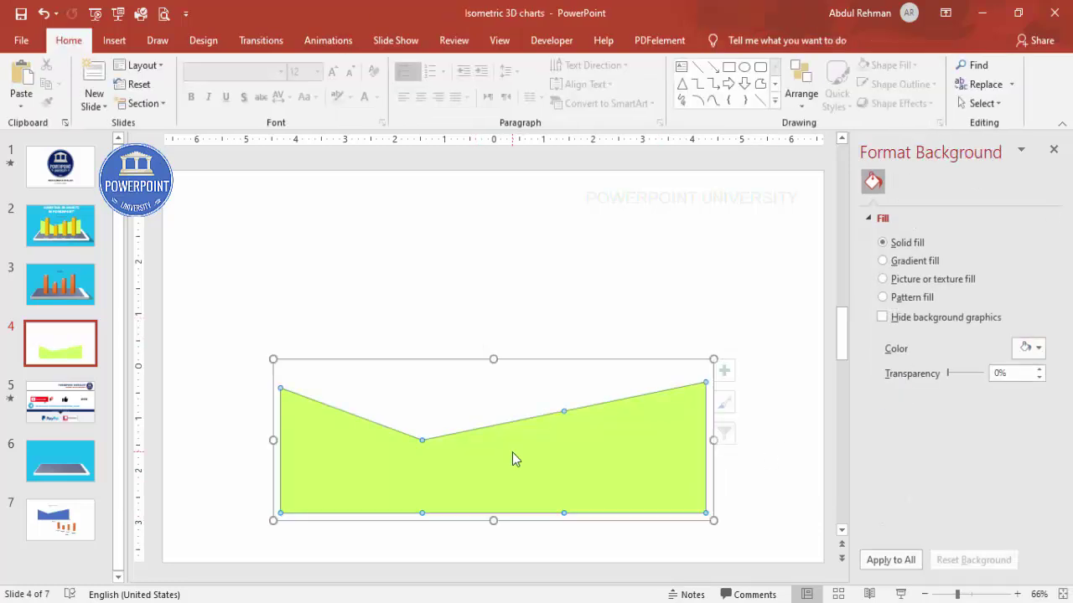
- Select the whole chart area, then switch to slide 3
click(512, 456)
click(574, 365)
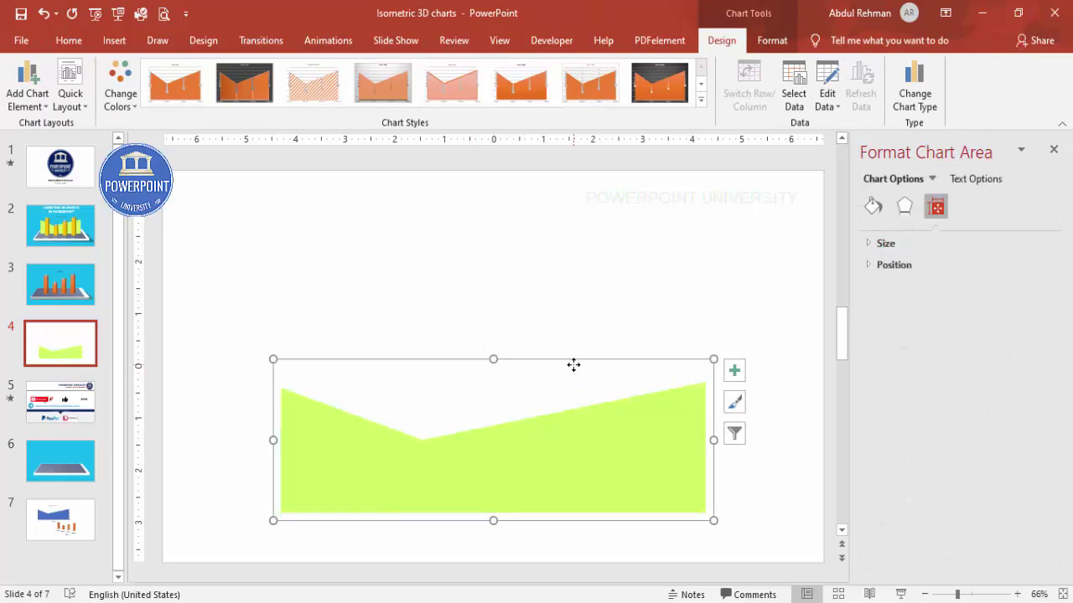
click(82, 289)
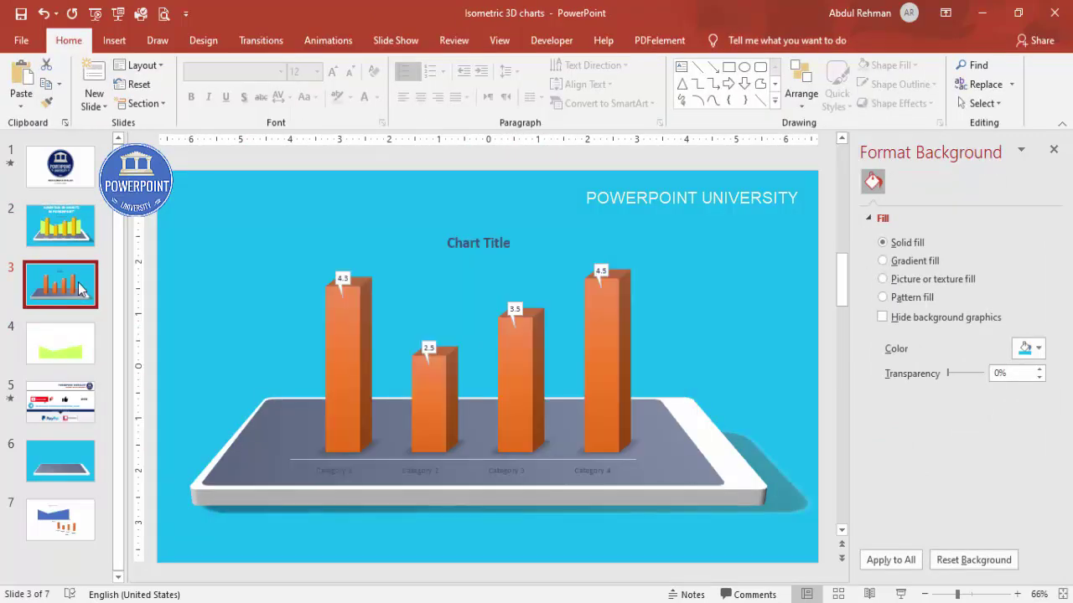
- Paste the lime area chart onto slide 3, raise it, and send it behind the orange columns
key(ctrl+v)
click(527, 419)
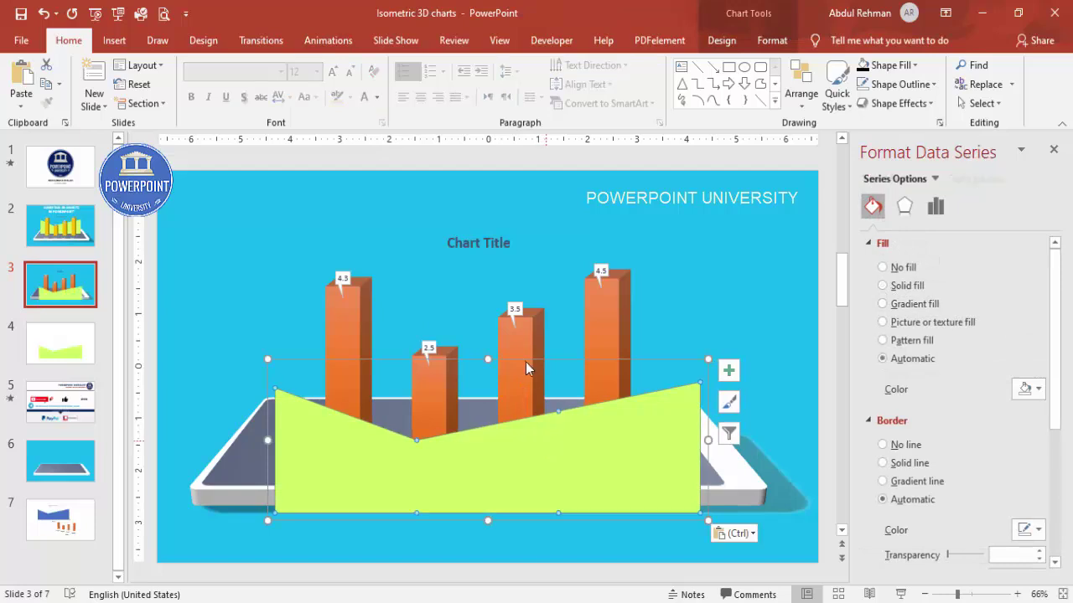
drag(544, 362, 533, 305)
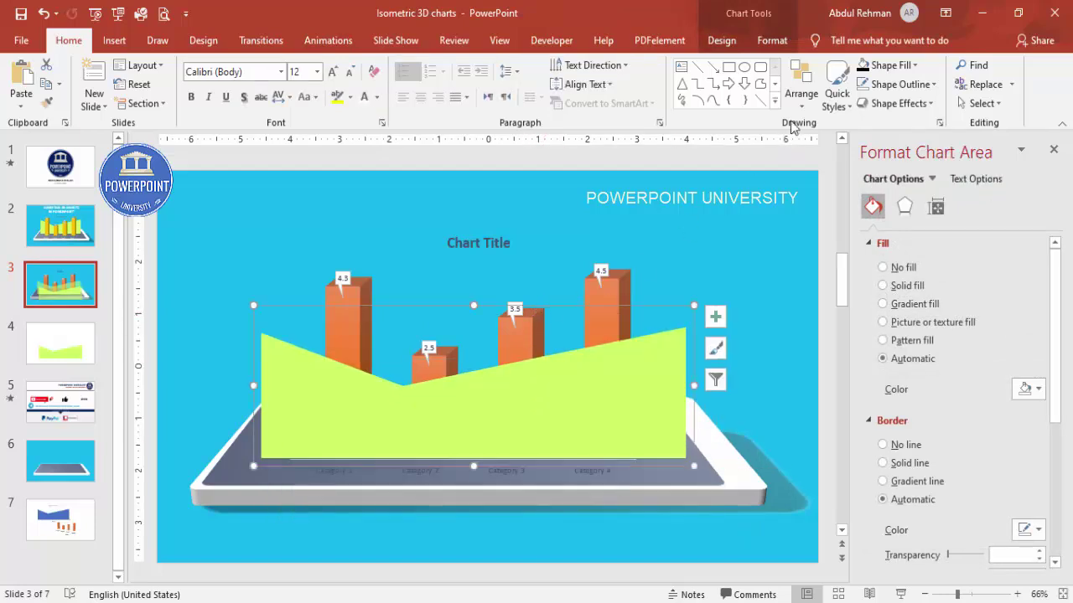
click(772, 40)
click(781, 85)
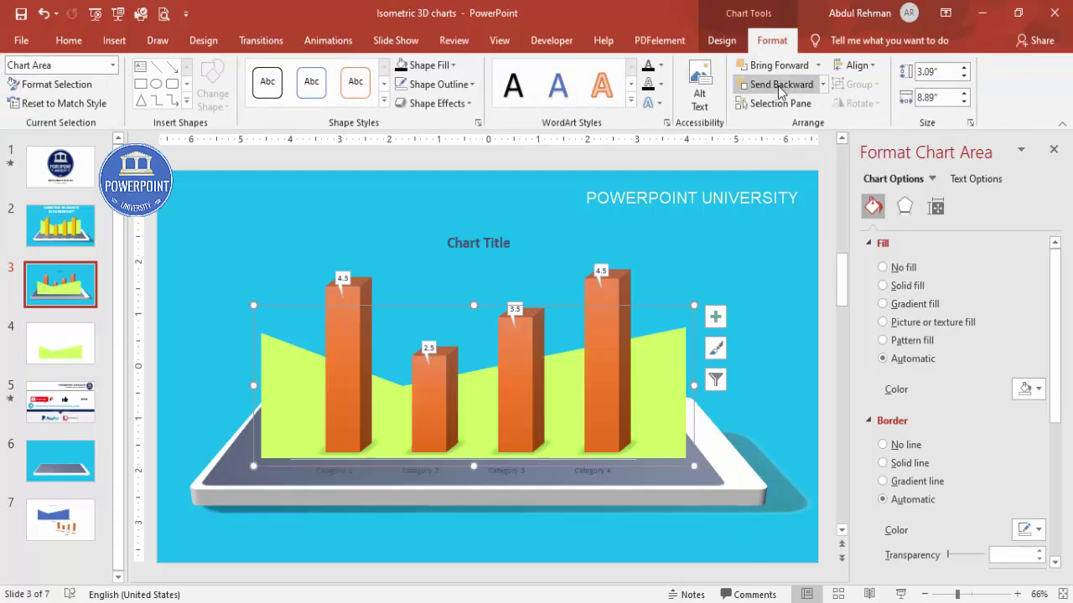
click(781, 84)
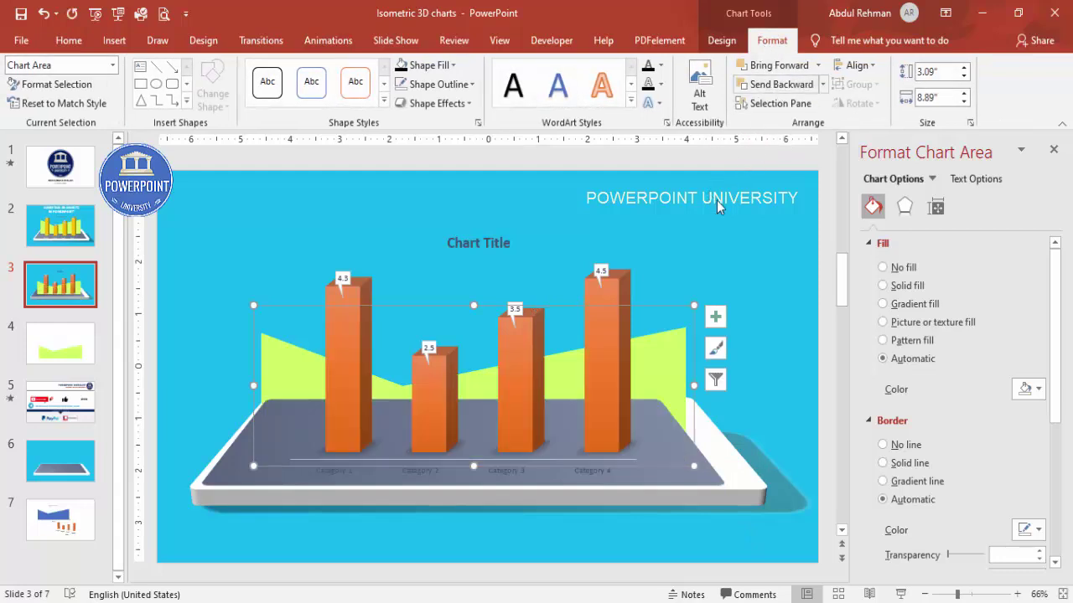
key(ctrl+z)
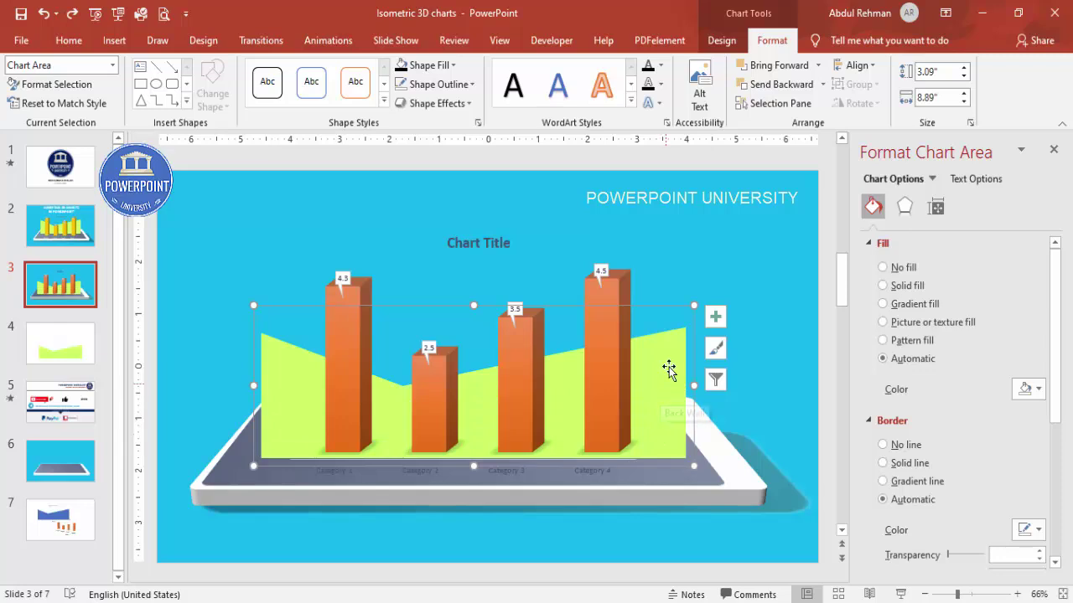
- Move the area chart up, make it narrower and taller above the tablet
drag(663, 307, 663, 271)
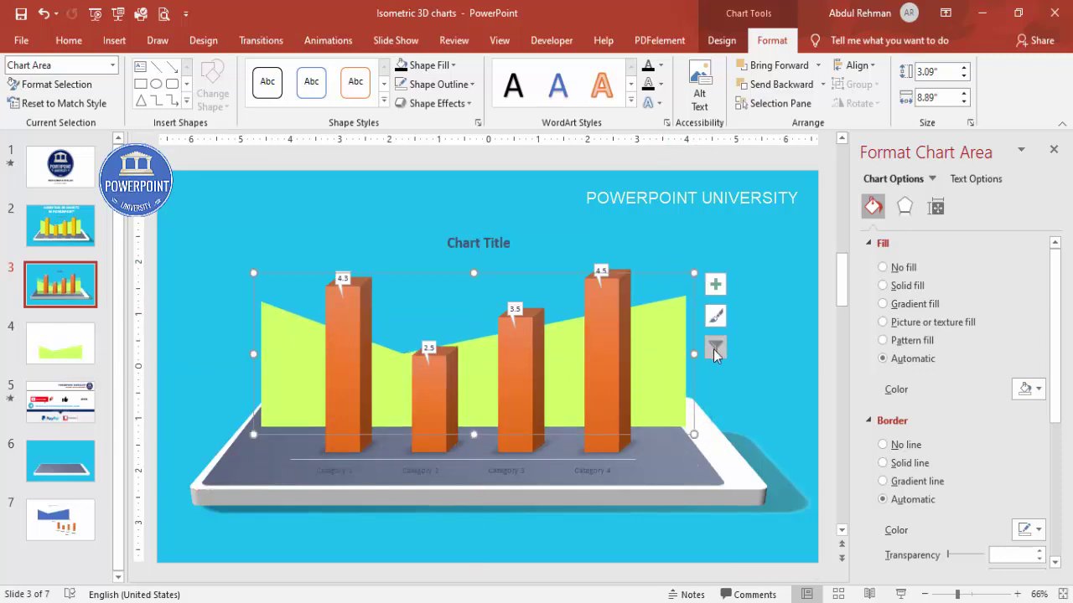
drag(694, 352, 677, 350)
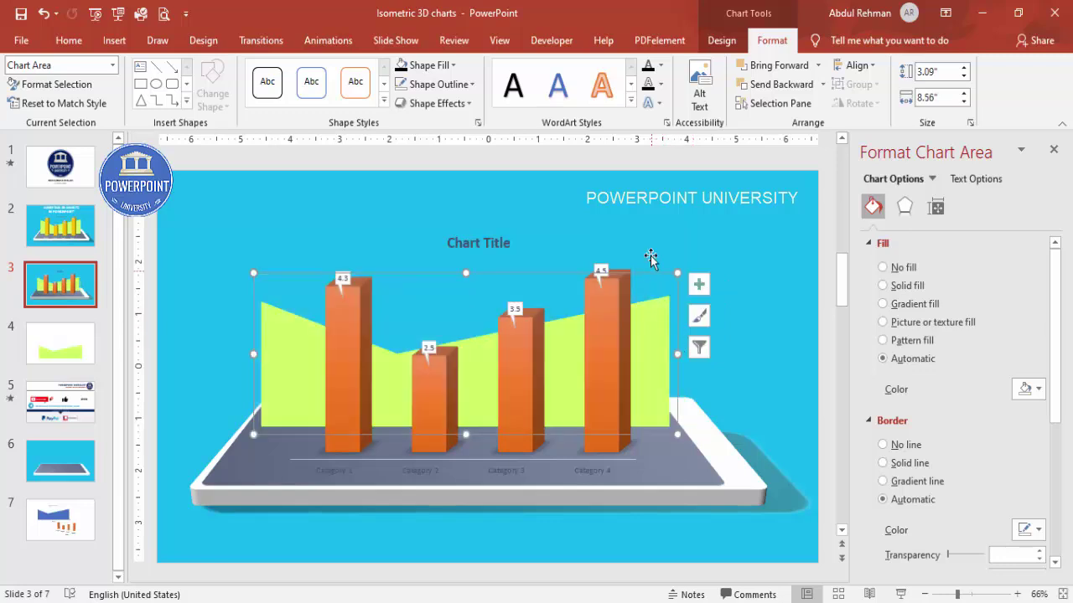
drag(655, 268, 658, 225)
click(738, 316)
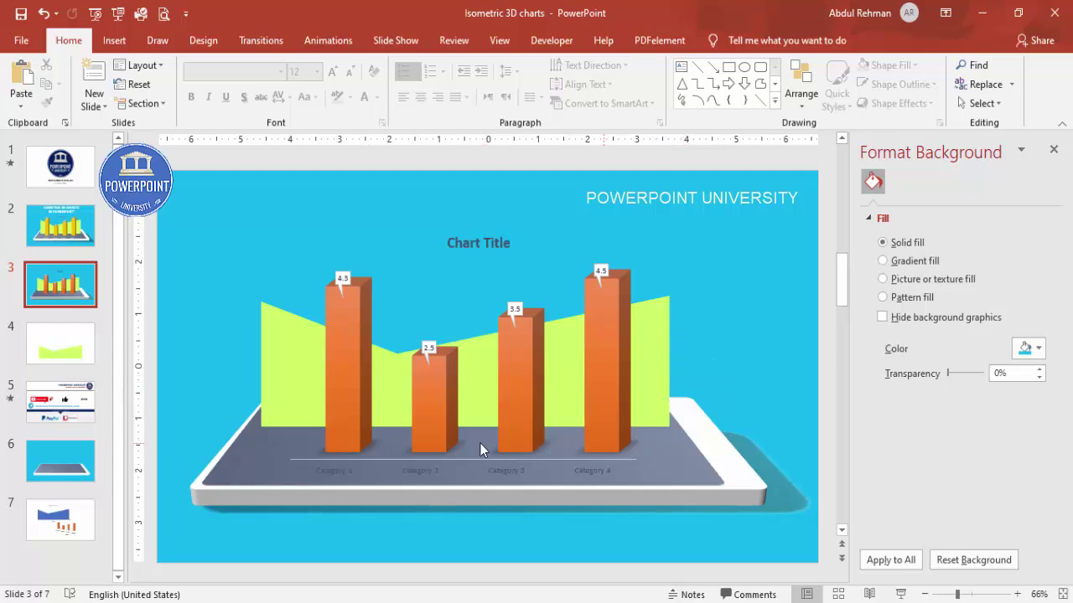
- Change the 3-D column series fill to gold yellow after trying blue-grey and blue
click(613, 336)
click(613, 335)
click(870, 209)
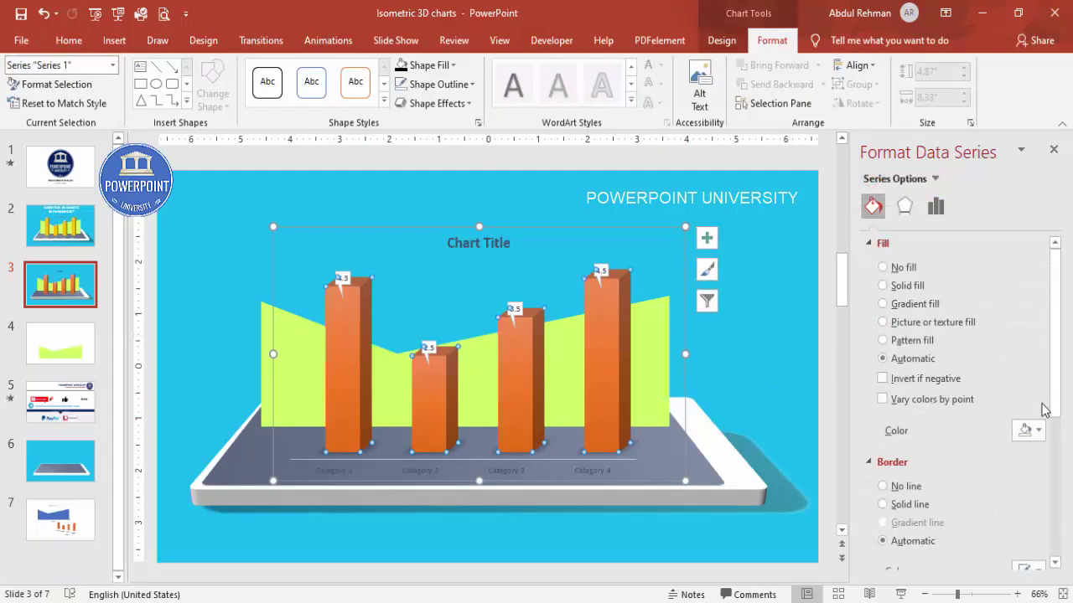
click(1037, 430)
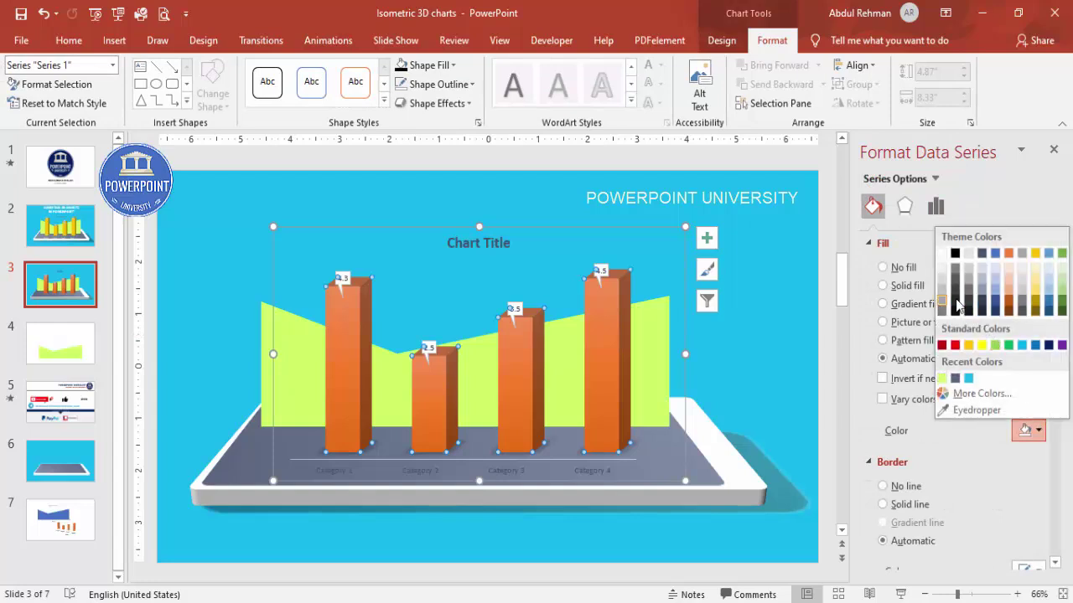
click(986, 299)
click(1027, 431)
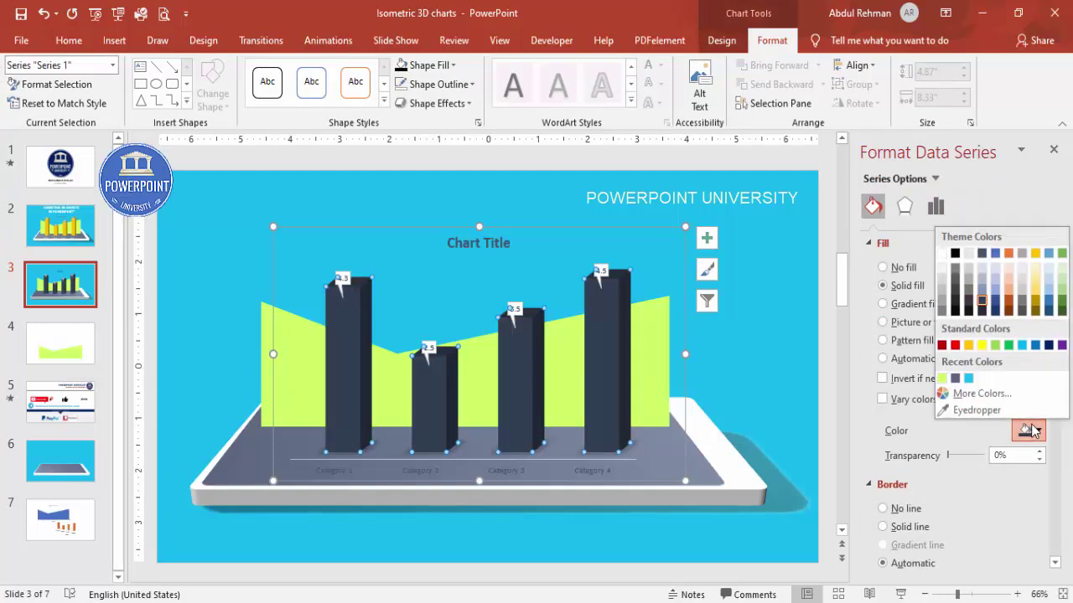
click(1036, 345)
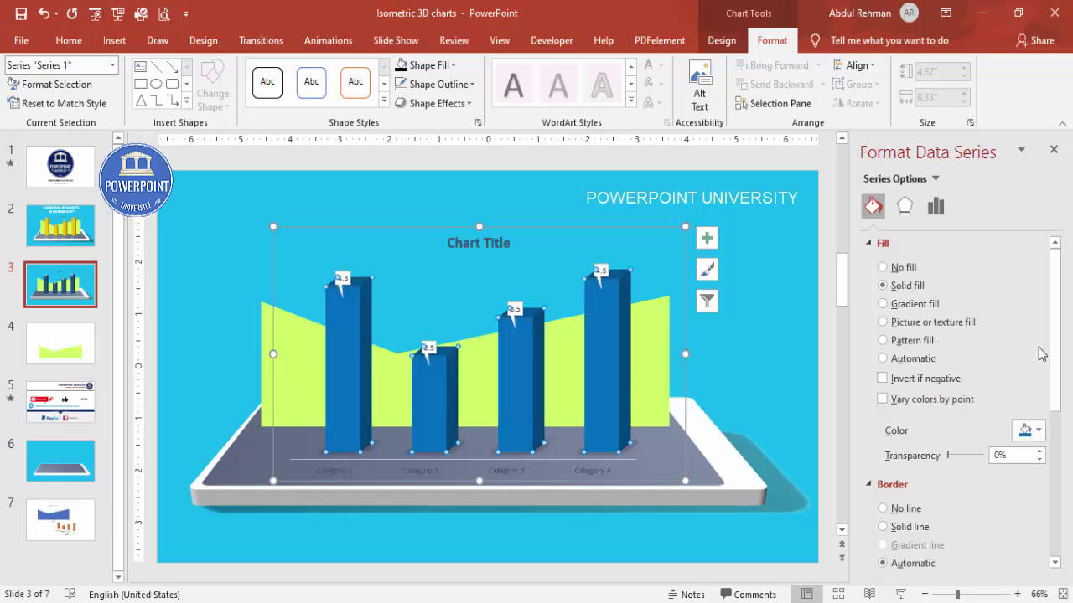
click(1025, 430)
click(967, 346)
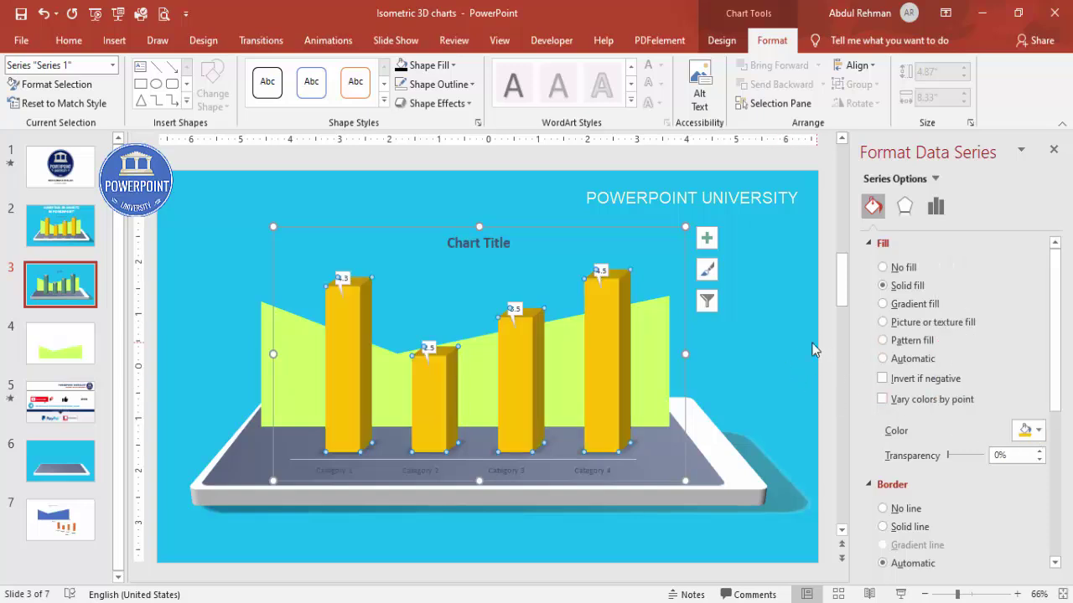
click(813, 352)
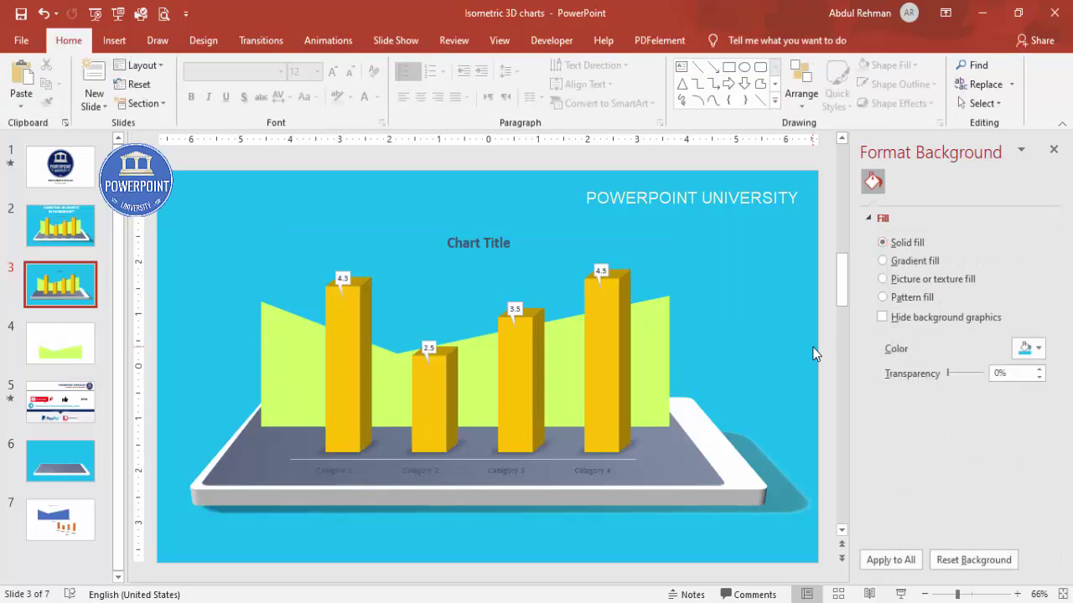